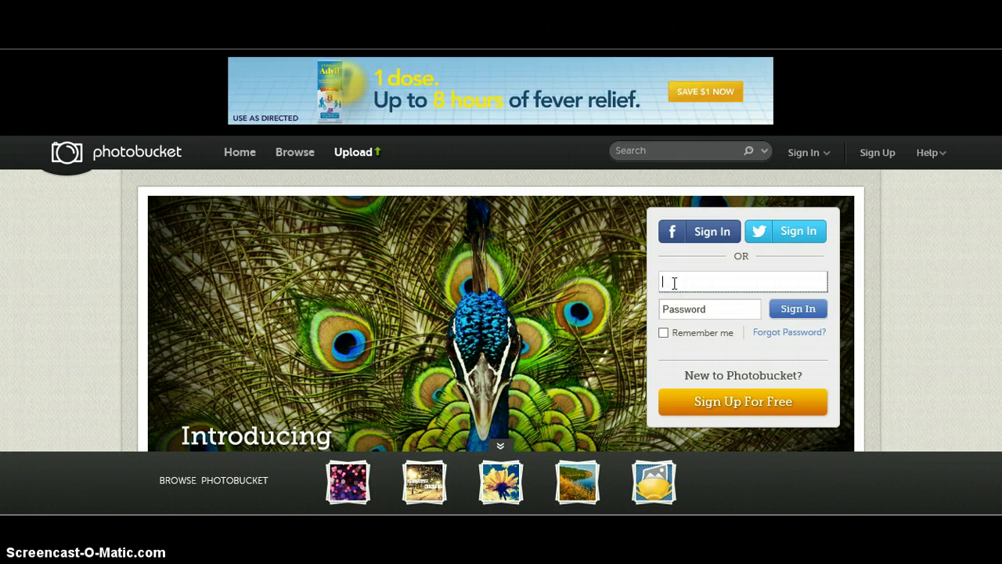
Step: Sign in to Photobucket with the account username and password, declining the save-password offer
{"action": "type", "text": "So"}
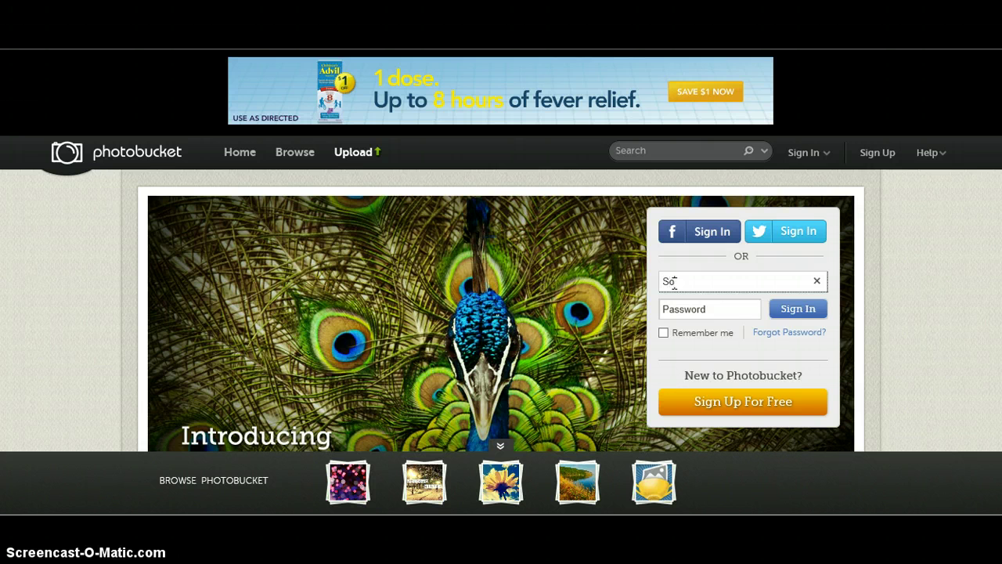
{"action": "type", "text": "meRand"}
{"action": "type", "text": "omGr"}
{"action": "type", "text": "eenie"}
{"action": "left_click", "coordinate": [712, 308]}
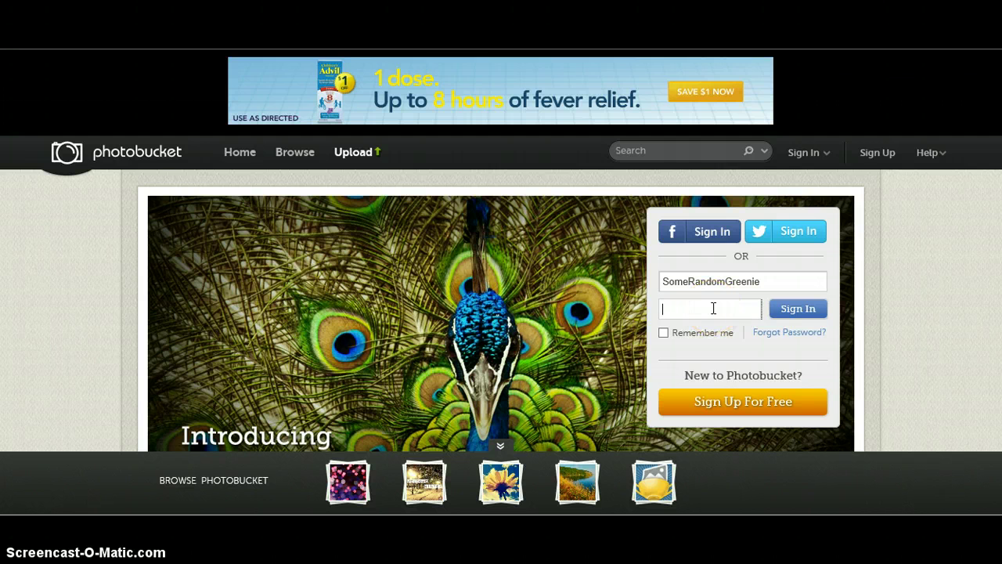
{"action": "type", "text": "***"}
{"action": "key", "text": "Return"}
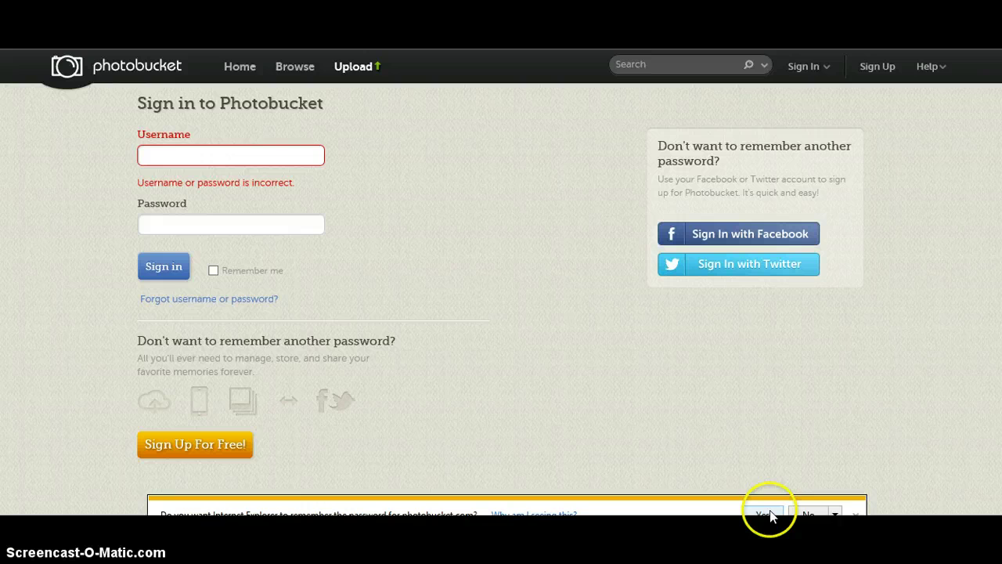
{"action": "left_click", "coordinate": [767, 513]}
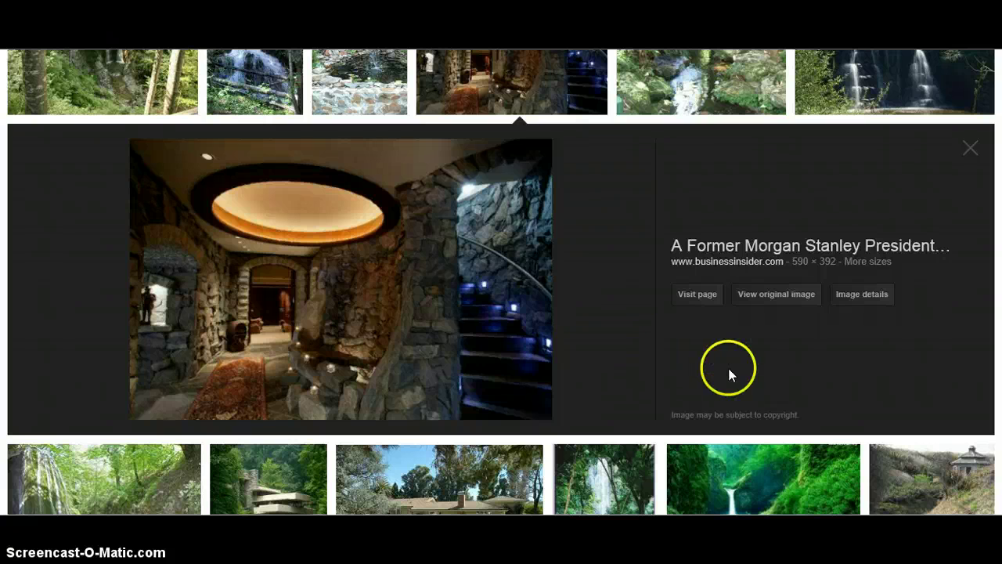
Step: Expand the preview of the stone-walled interior with the glowing ceiling dome
{"action": "left_click", "coordinate": [611, 358]}
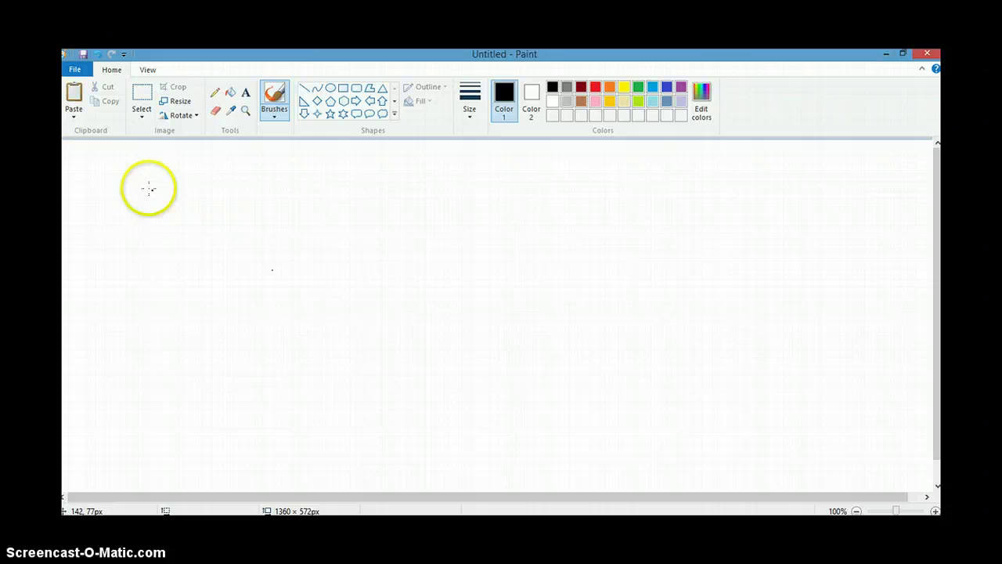
Step: Paste the browser screenshot onto the canvas and shift it up and right
{"action": "left_click", "coordinate": [74, 97]}
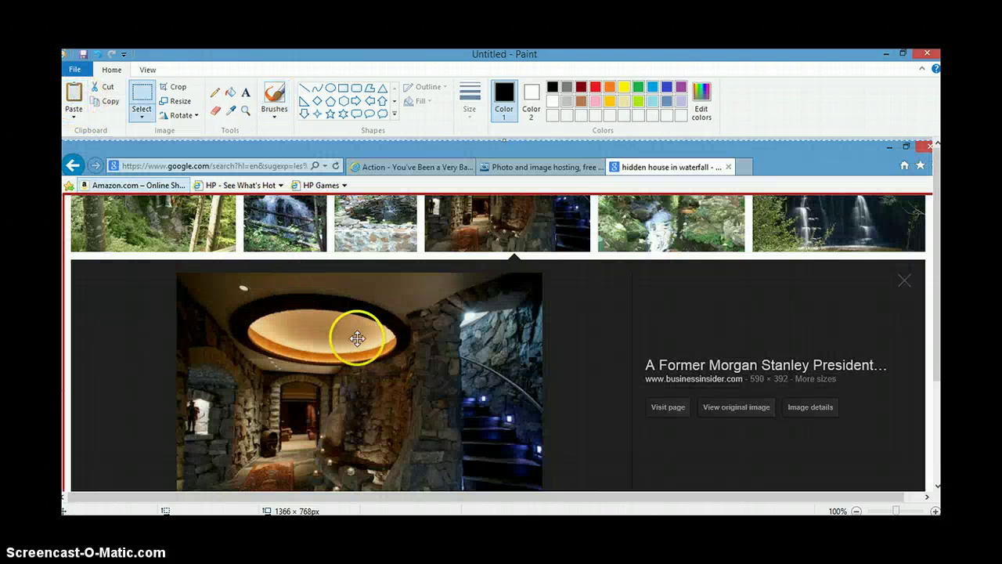
{"action": "mouse_move", "coordinate": [452, 350]}
{"action": "left_mouse_down"}
{"action": "mouse_move", "coordinate": [481, 262]}
{"action": "mouse_move", "coordinate": [503, 264]}
{"action": "mouse_move", "coordinate": [497, 259]}
{"action": "left_mouse_up"}
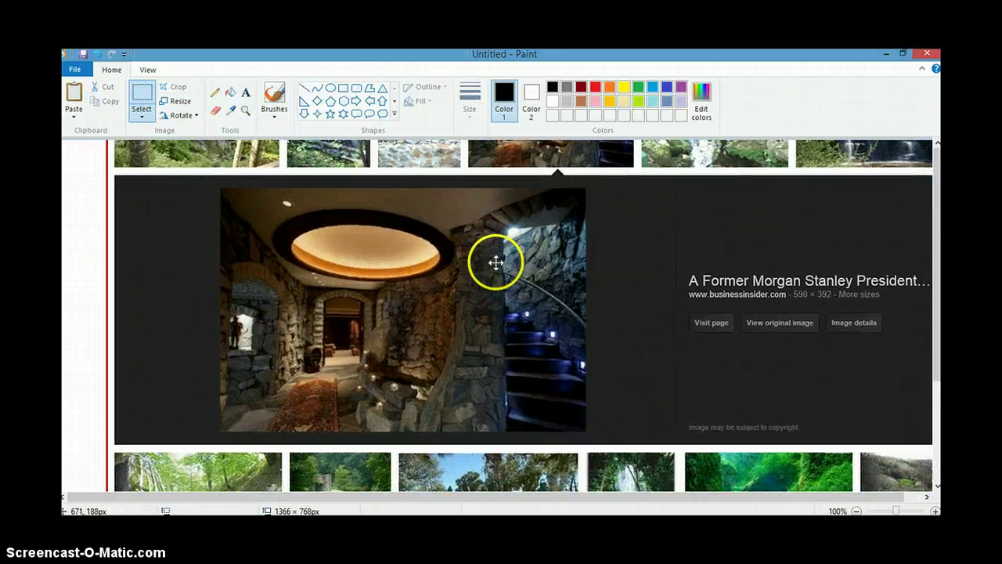
{"action": "left_click", "coordinate": [493, 265]}
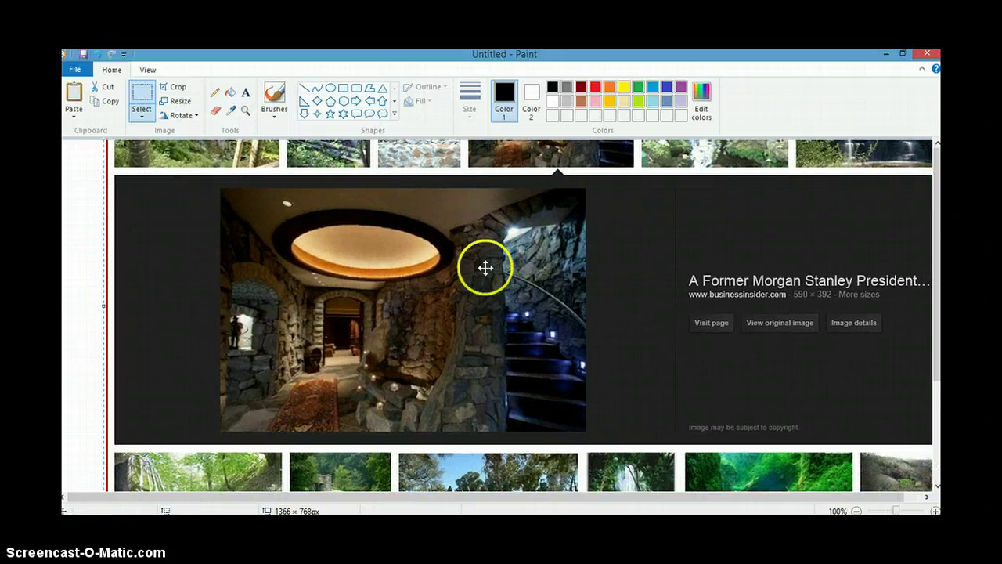
{"action": "left_click", "coordinate": [336, 346]}
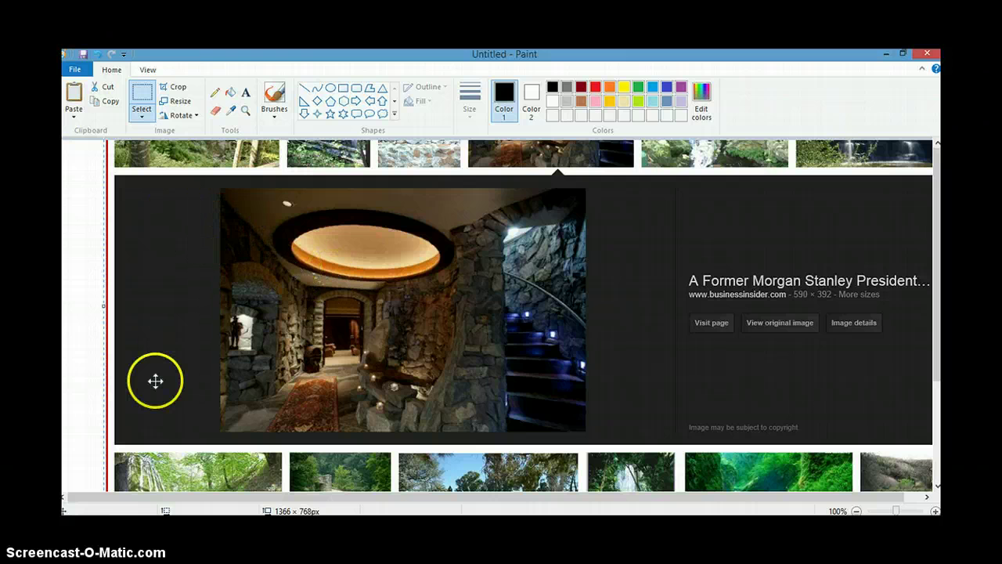
{"action": "left_click", "coordinate": [134, 166]}
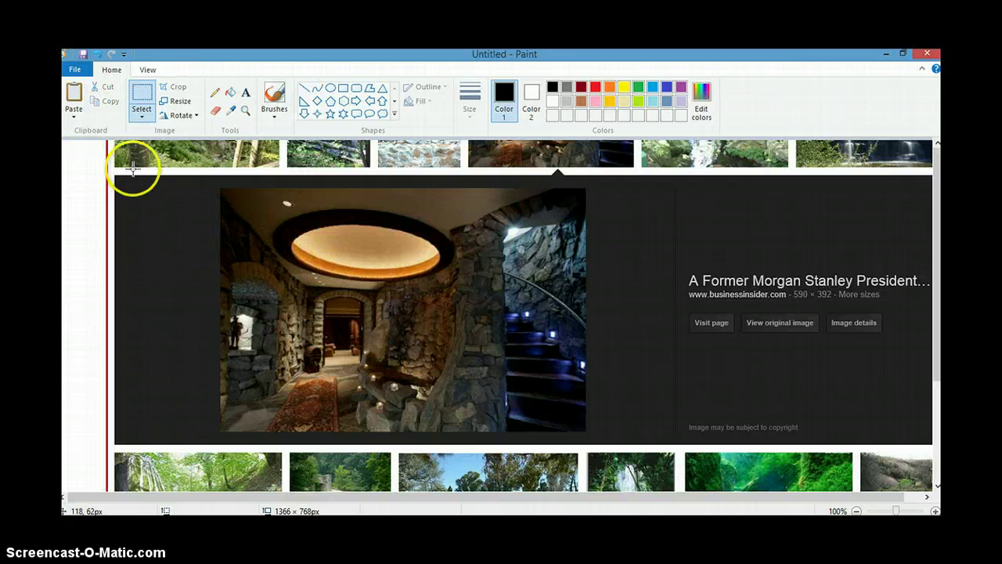
Step: Select the stone interior photo in the screenshot and copy it
{"action": "left_click", "coordinate": [141, 95]}
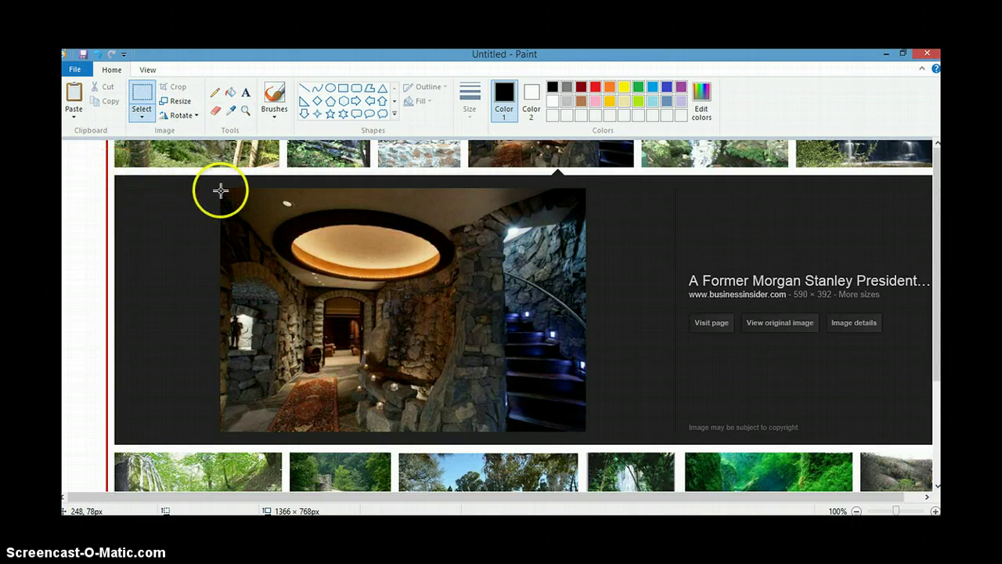
{"action": "mouse_move", "coordinate": [221, 190]}
{"action": "left_mouse_down"}
{"action": "mouse_move", "coordinate": [359, 194]}
{"action": "mouse_move", "coordinate": [588, 267]}
{"action": "mouse_move", "coordinate": [585, 431]}
{"action": "left_mouse_up"}
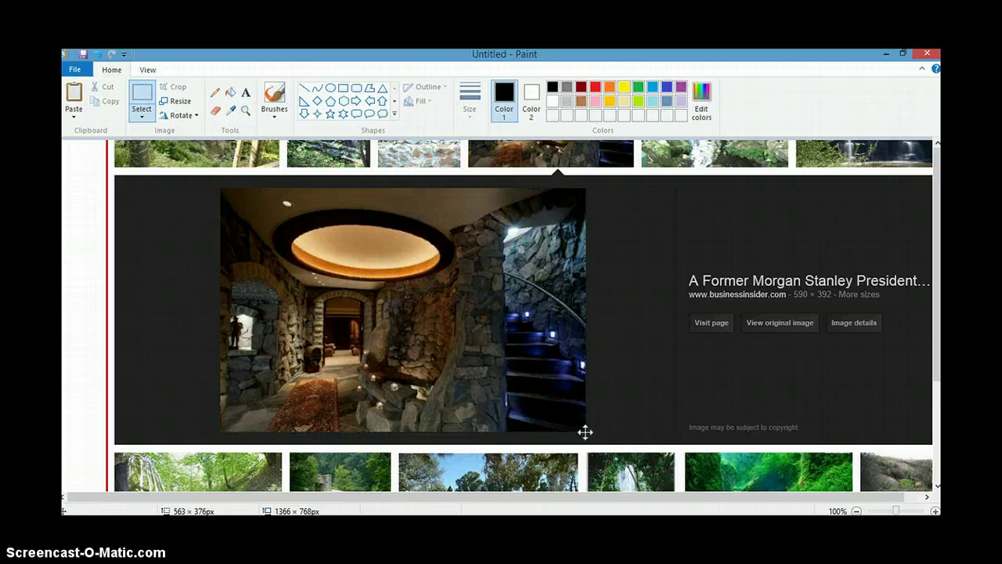
{"action": "right_click", "coordinate": [428, 361]}
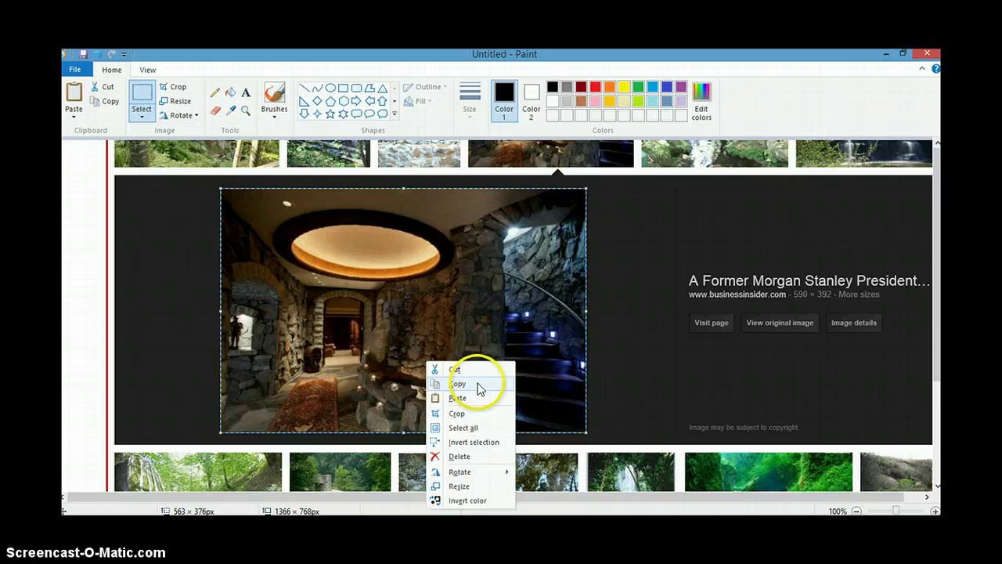
{"action": "left_click", "coordinate": [478, 386]}
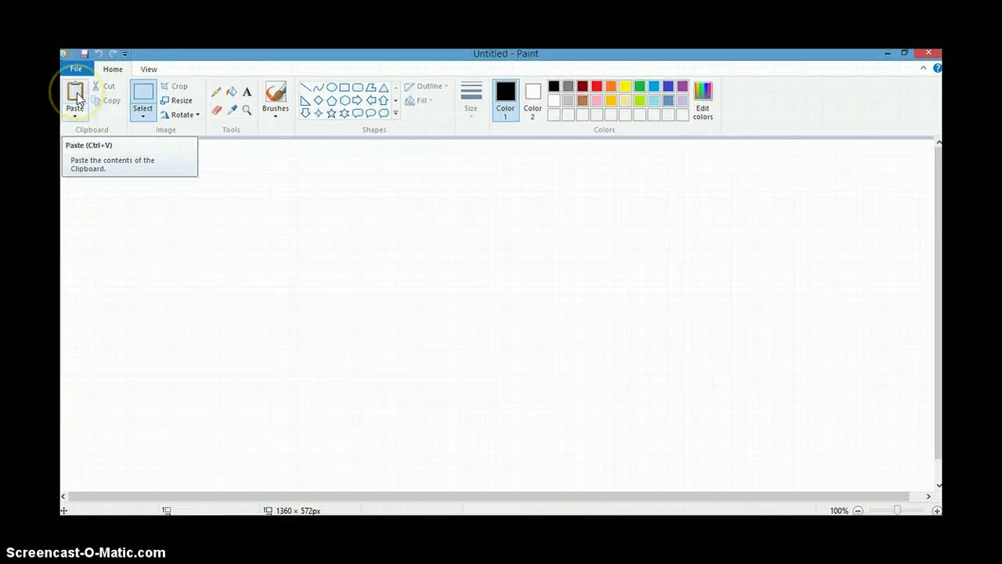
Step: Paste the interior photo onto a fresh canvas, move it centreward and shrink it to about 539×356
{"action": "left_click", "coordinate": [76, 93]}
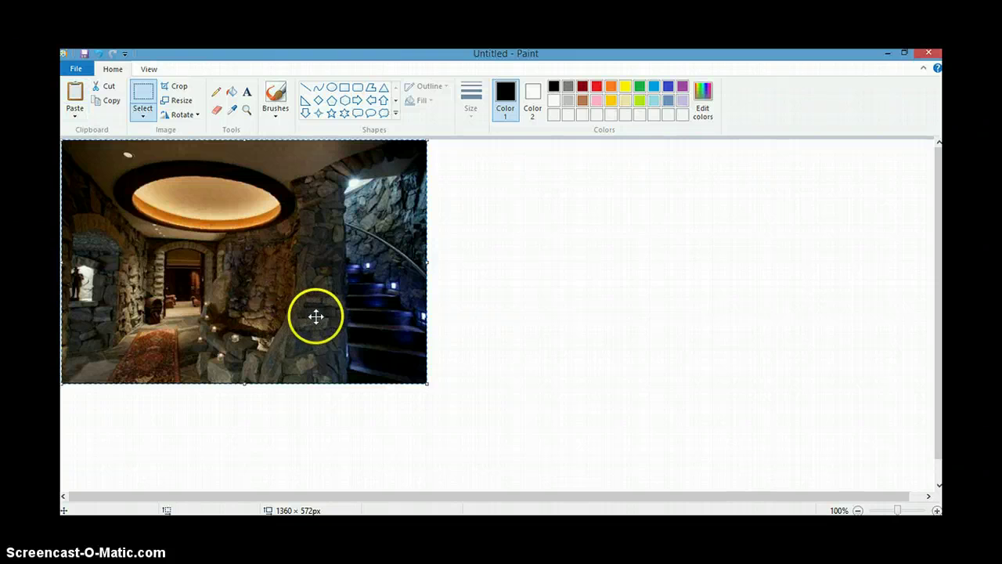
{"action": "left_click_drag", "start_coordinate": [319, 315], "coordinate": [539, 317]}
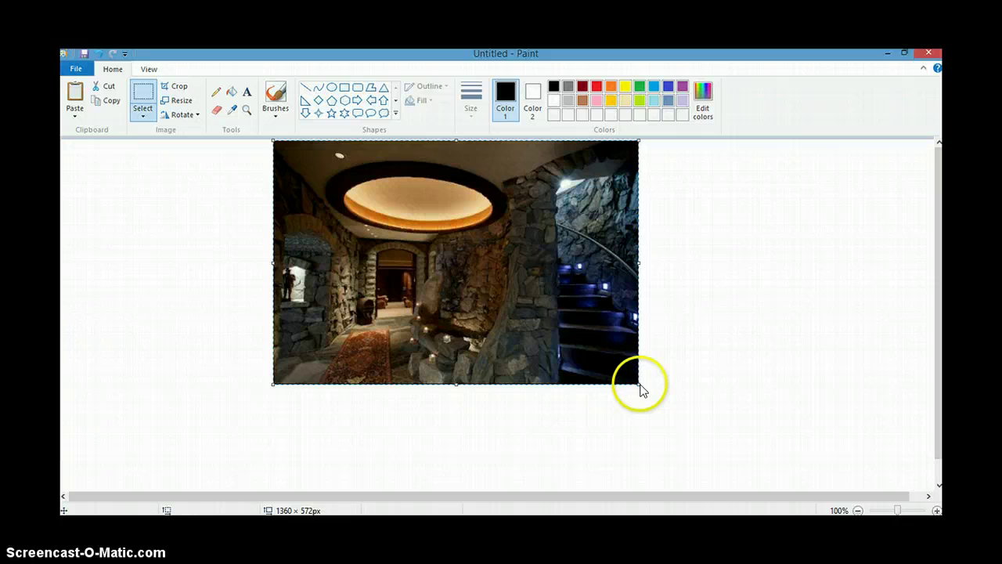
{"action": "left_click_drag", "start_coordinate": [639, 384], "coordinate": [631, 375]}
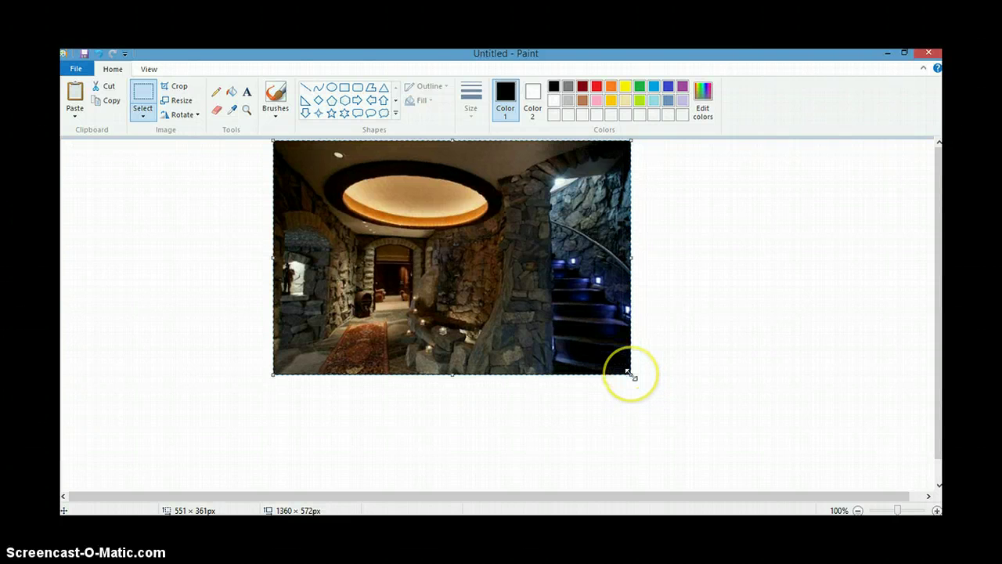
{"action": "left_click_drag", "start_coordinate": [631, 375], "coordinate": [623, 373]}
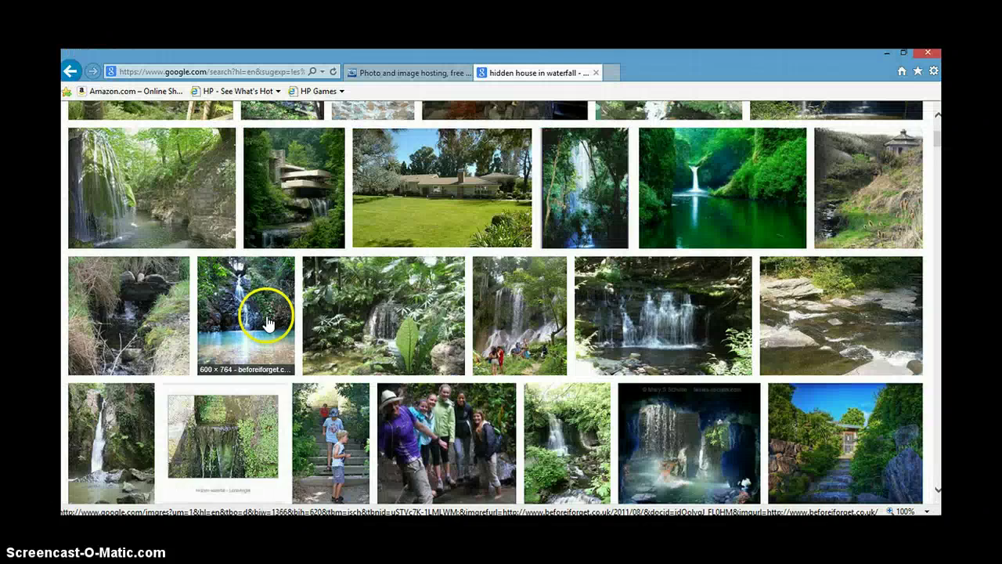
{"action": "left_click", "coordinate": [266, 311]}
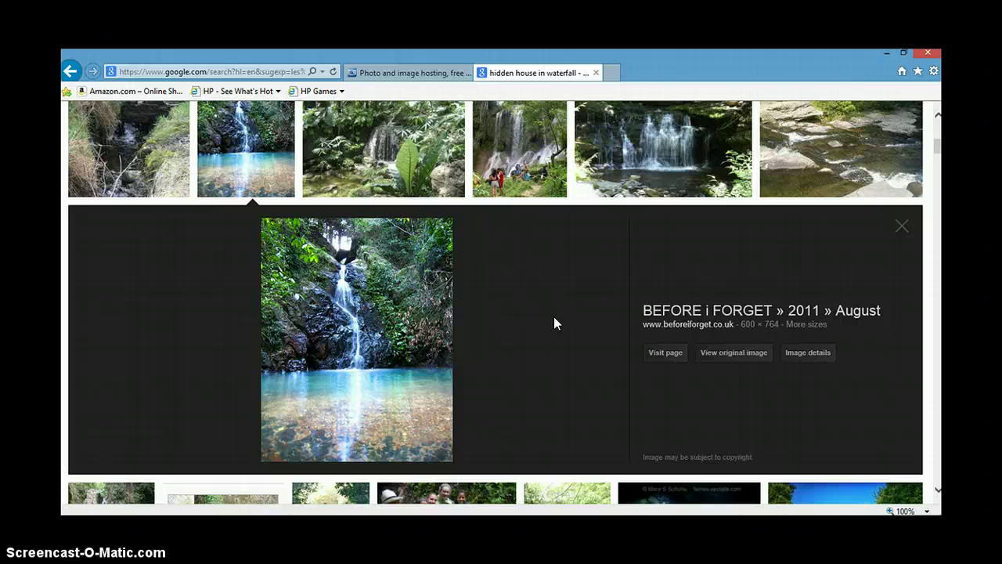
Step: Expand the preview of the waterfall pouring into a turquoise pool
{"action": "left_click", "coordinate": [883, 210]}
Step: Paste the waterfall search-results screenshot onto a blank canvas, shifted up and right
{"action": "key", "text": "alt+Tab"}
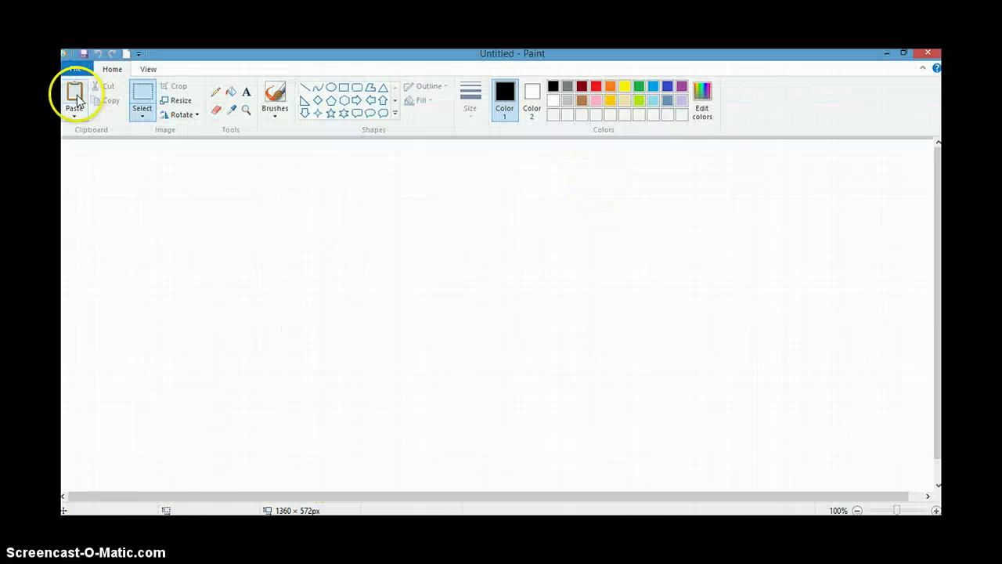
{"action": "left_click", "coordinate": [75, 95]}
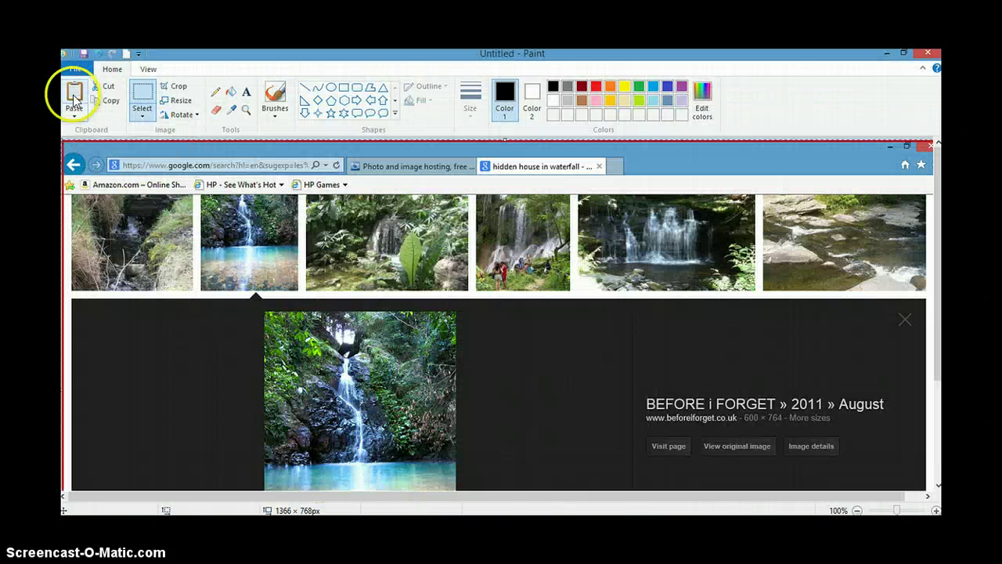
{"action": "left_click_drag", "start_coordinate": [509, 374], "coordinate": [554, 251]}
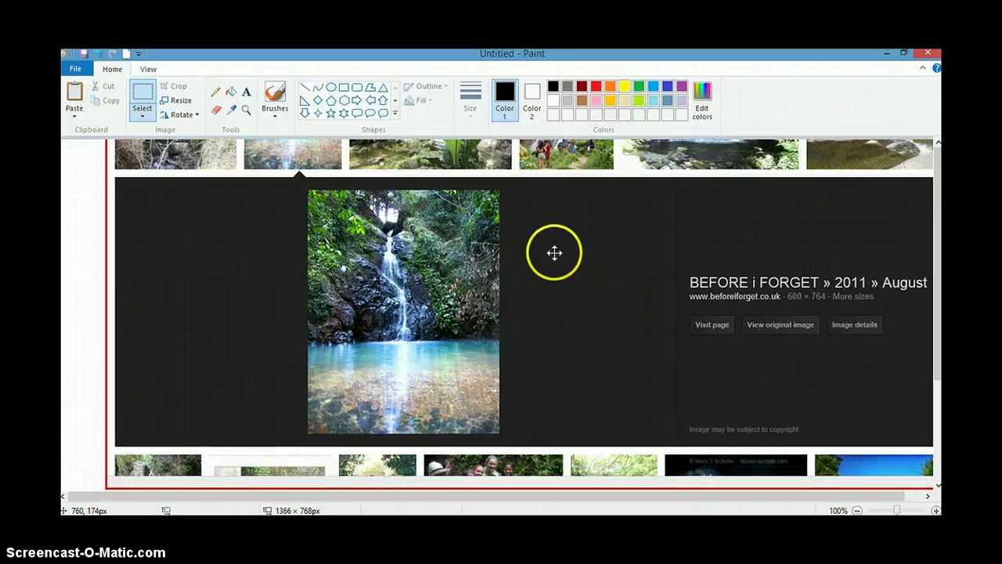
Step: Select the waterfall photo in the screenshot and copy it
{"action": "left_click", "coordinate": [144, 97]}
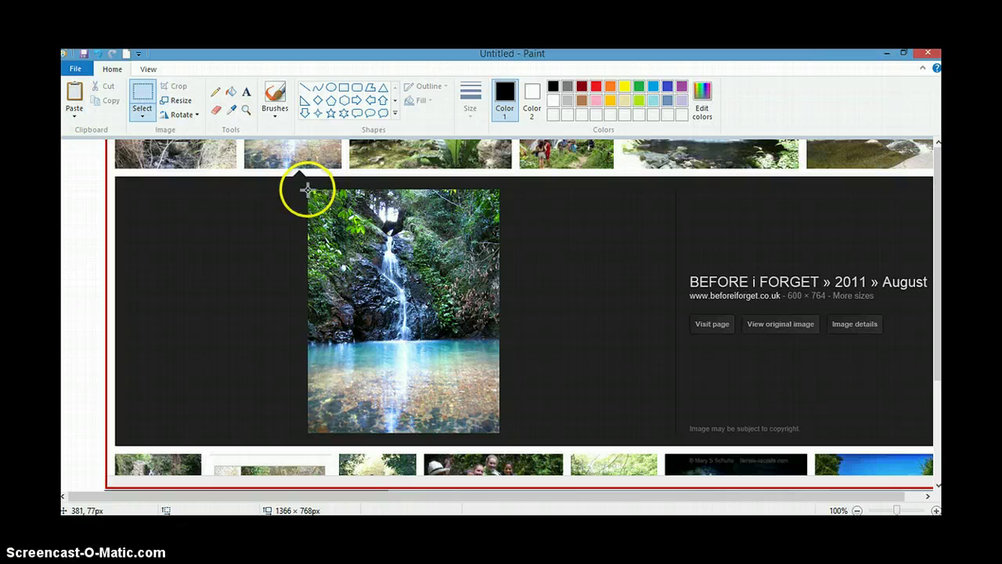
{"action": "mouse_move", "coordinate": [307, 189]}
{"action": "left_mouse_down"}
{"action": "mouse_move", "coordinate": [496, 282]}
{"action": "mouse_move", "coordinate": [499, 432]}
{"action": "left_mouse_up"}
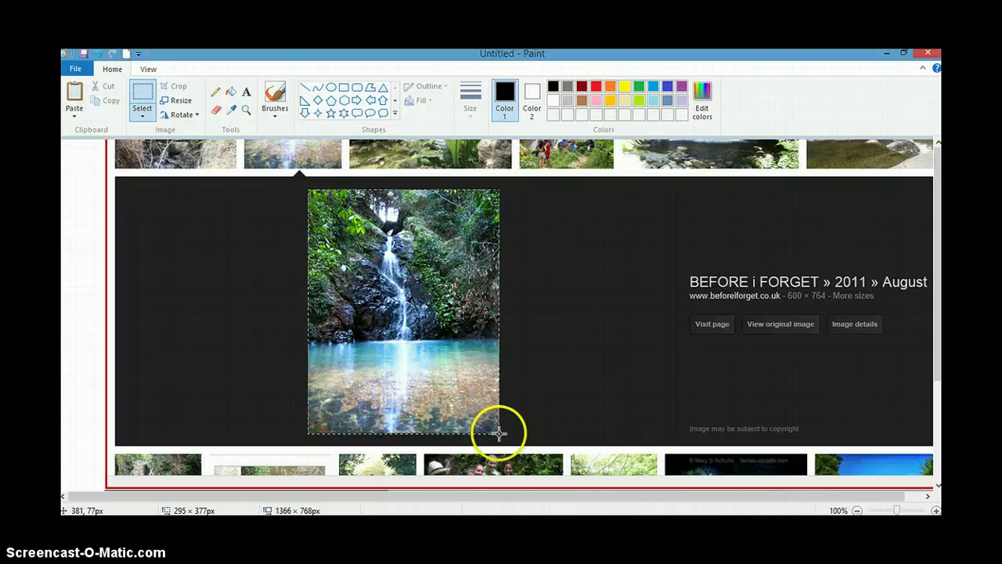
{"action": "left_click_drag", "start_coordinate": [498, 432], "coordinate": [498, 432]}
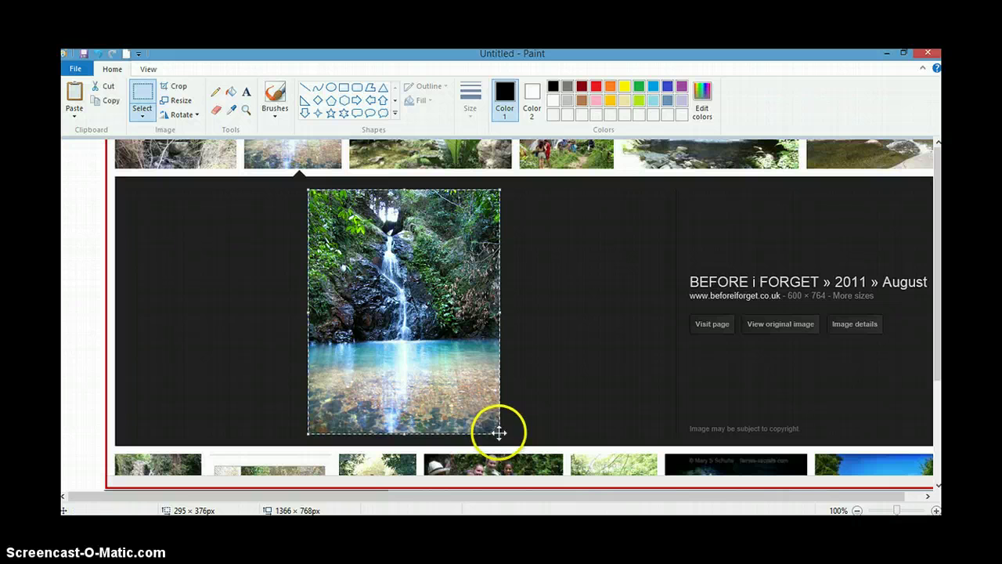
{"action": "right_click", "coordinate": [428, 294]}
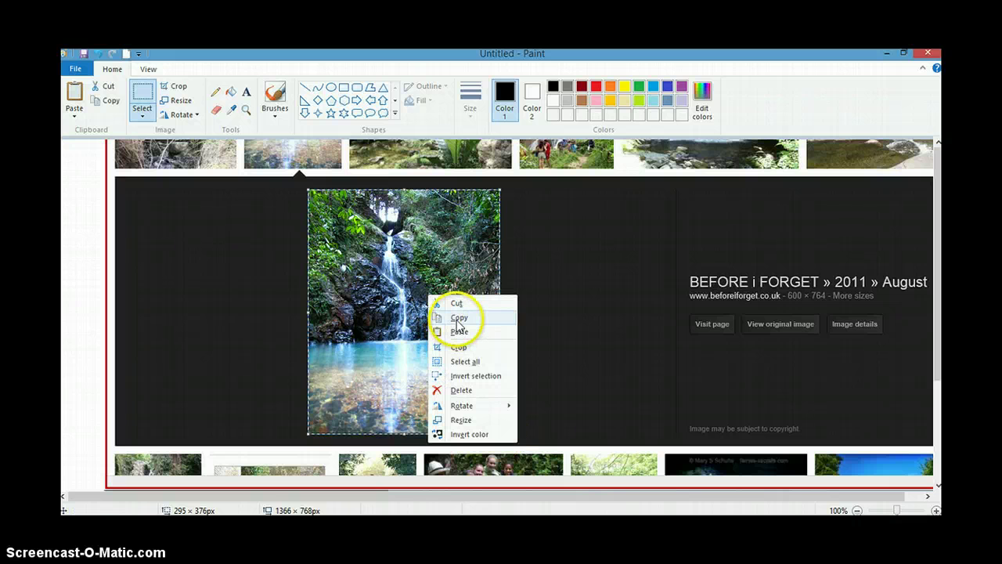
{"action": "left_click", "coordinate": [446, 319]}
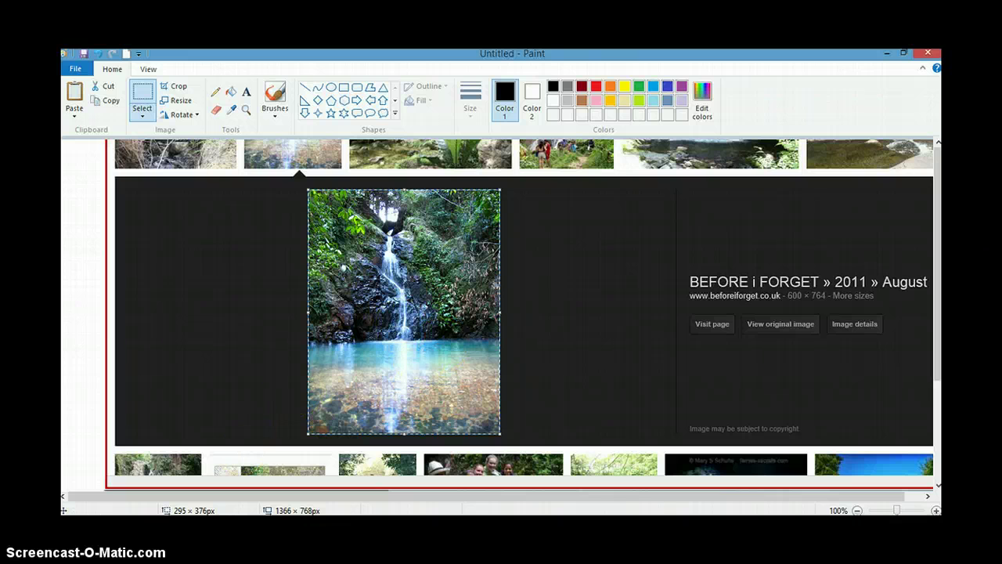
{"action": "key", "text": "alt+Tab"}
Step: Paste the waterfall below the interior photo, widen it both sides, then reposition it
{"action": "scroll", "coordinate": [501, 313], "scroll_direction": "down", "scroll_amount": 2}
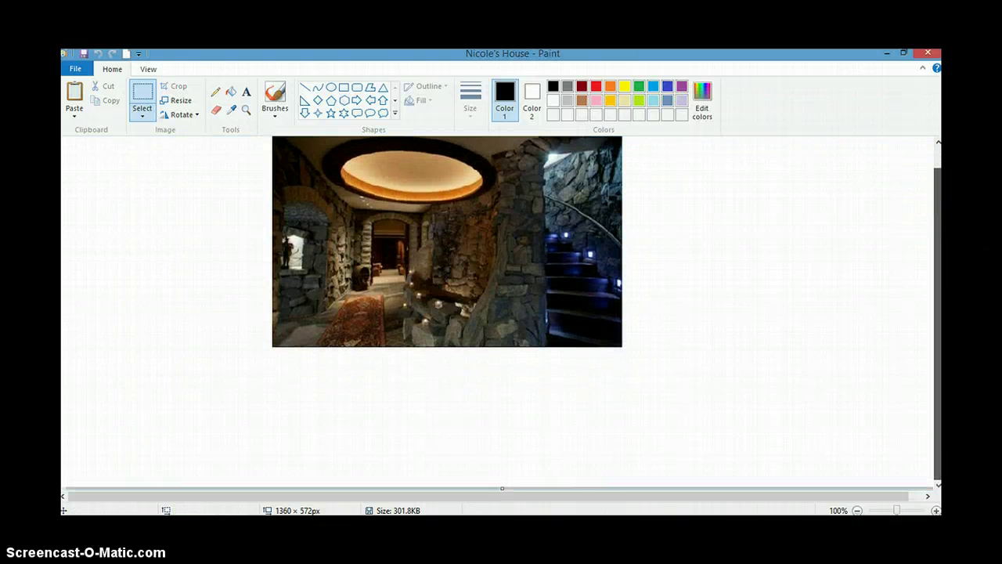
{"action": "left_click", "coordinate": [76, 91]}
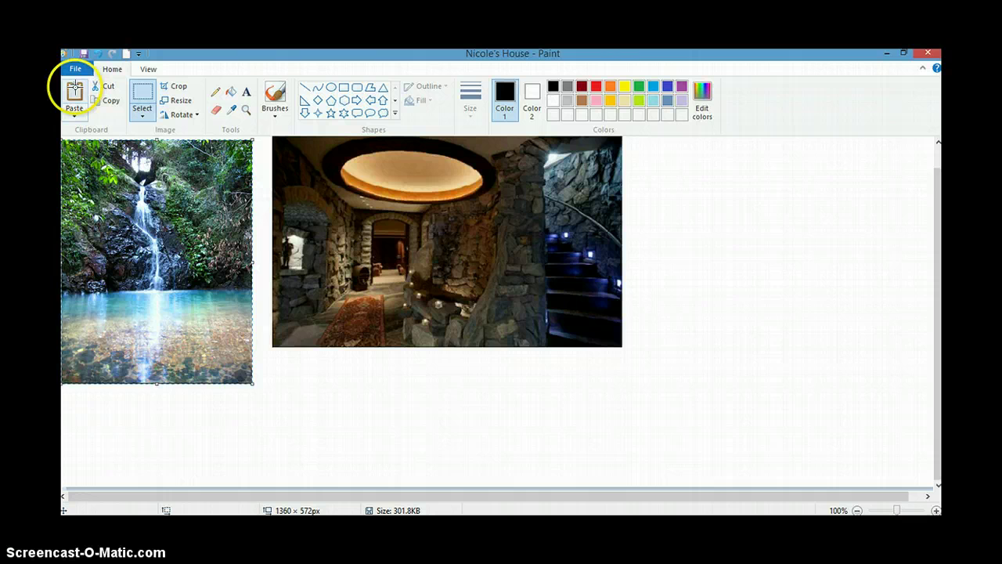
{"action": "mouse_move", "coordinate": [208, 290]}
{"action": "left_mouse_down"}
{"action": "mouse_move", "coordinate": [446, 466]}
{"action": "mouse_move", "coordinate": [430, 486]}
{"action": "mouse_move", "coordinate": [425, 474]}
{"action": "left_mouse_up"}
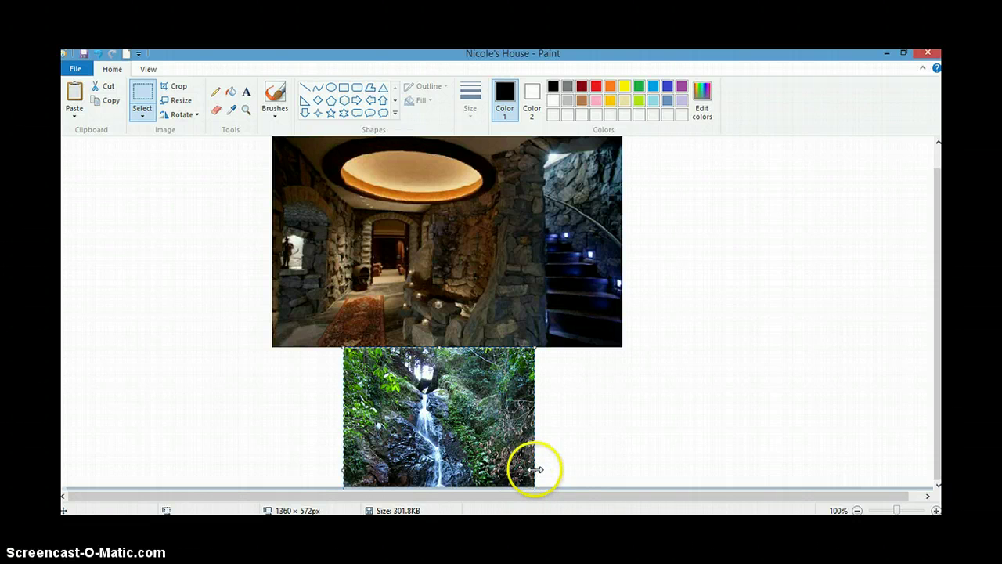
{"action": "left_click_drag", "start_coordinate": [536, 469], "coordinate": [621, 458]}
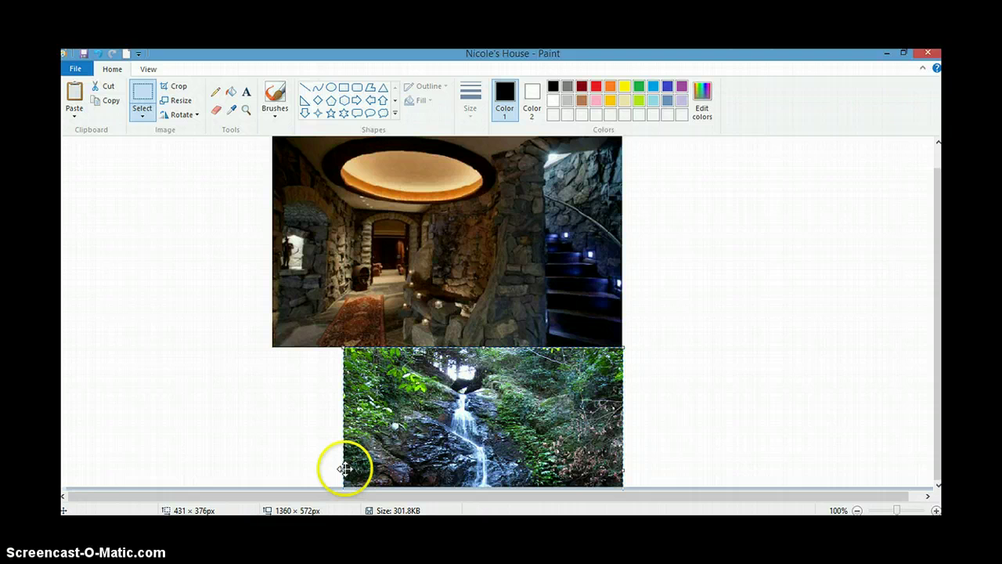
{"action": "left_click_drag", "start_coordinate": [340, 469], "coordinate": [272, 464]}
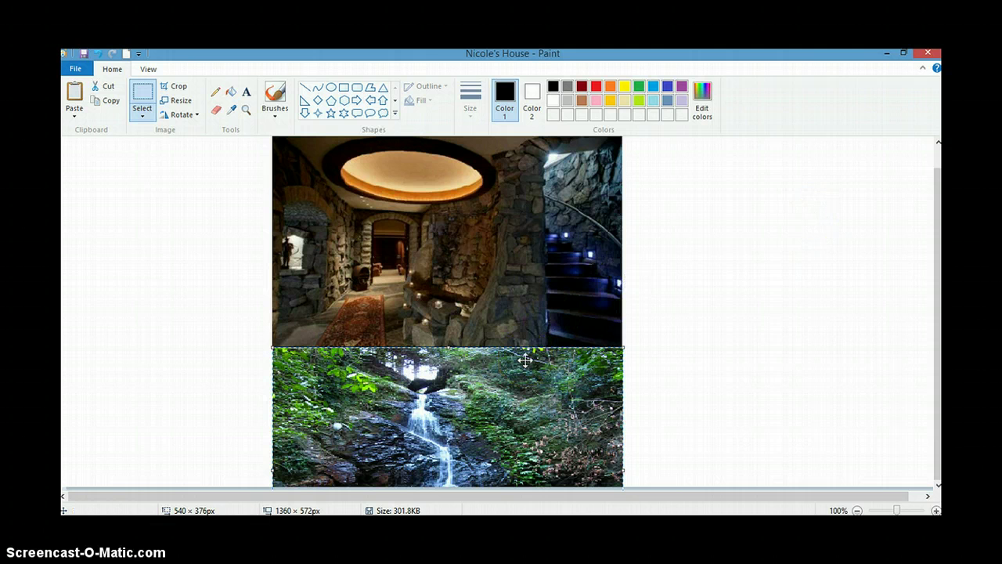
{"action": "mouse_move", "coordinate": [493, 422]}
{"action": "left_mouse_down"}
{"action": "mouse_move", "coordinate": [603, 296]}
{"action": "mouse_move", "coordinate": [503, 295]}
{"action": "mouse_move", "coordinate": [850, 212]}
{"action": "mouse_move", "coordinate": [843, 196]}
{"action": "mouse_move", "coordinate": [856, 224]}
{"action": "mouse_move", "coordinate": [832, 232]}
{"action": "left_mouse_up"}
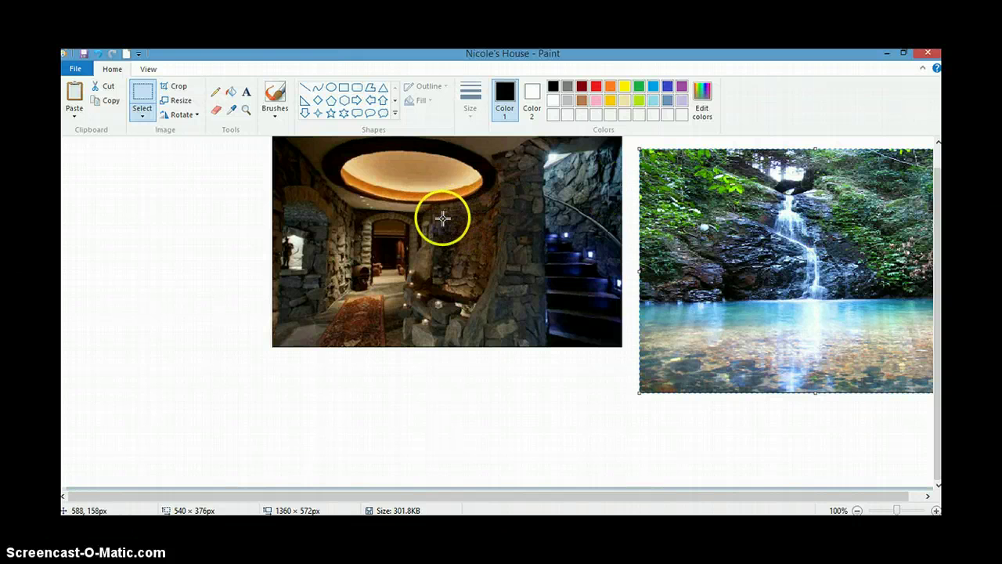
Step: Select the interior photo and move it to the left side of the picture
{"action": "left_click_drag", "start_coordinate": [937, 229], "coordinate": [939, 195]}
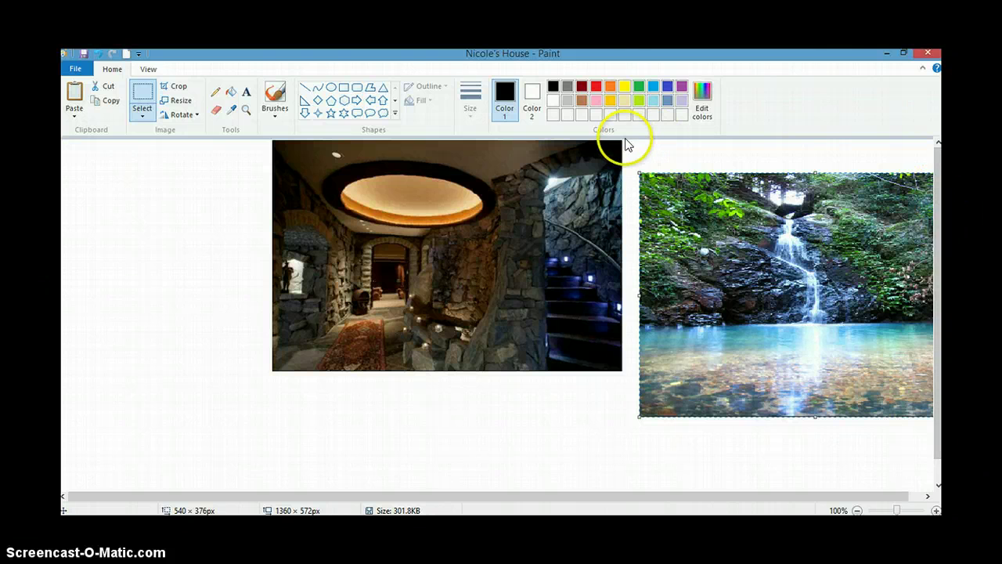
{"action": "mouse_move", "coordinate": [621, 141]}
{"action": "left_mouse_down"}
{"action": "mouse_move", "coordinate": [414, 126]}
{"action": "mouse_move", "coordinate": [273, 145]}
{"action": "mouse_move", "coordinate": [273, 369]}
{"action": "left_mouse_up"}
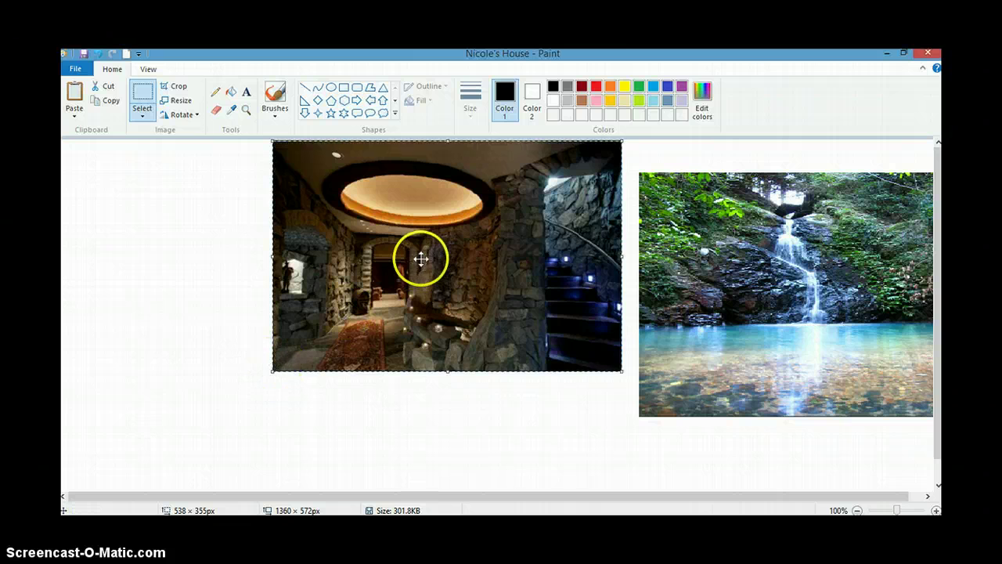
{"action": "mouse_move", "coordinate": [421, 258]}
{"action": "left_mouse_down"}
{"action": "mouse_move", "coordinate": [253, 267]}
{"action": "mouse_move", "coordinate": [237, 259]}
{"action": "left_mouse_up"}
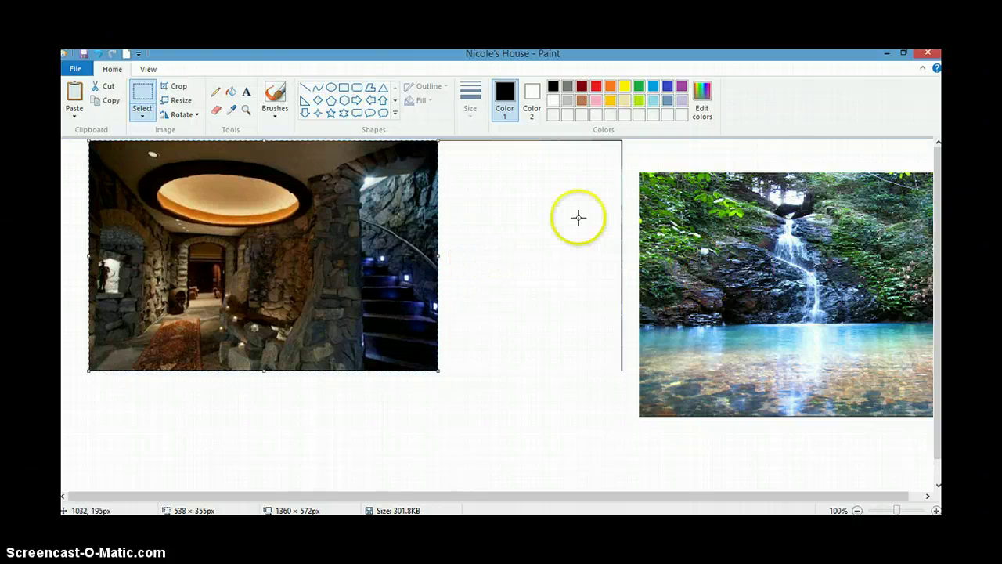
{"action": "left_click", "coordinate": [774, 288]}
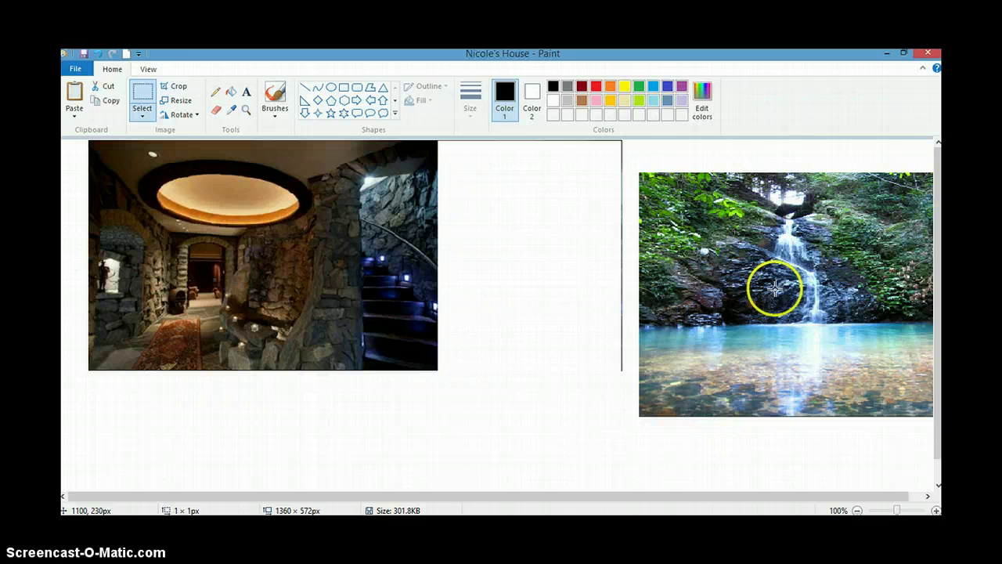
{"action": "left_click", "coordinate": [706, 179]}
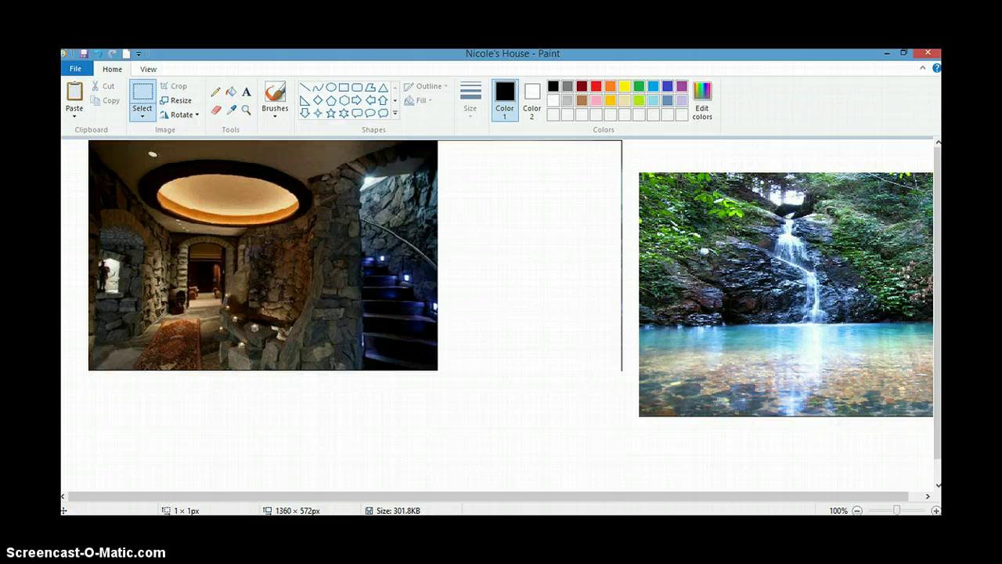
Step: Move the waterfall flush against the interior photo and trim its height slightly
{"action": "left_click_drag", "start_coordinate": [901, 493], "coordinate": [915, 495]}
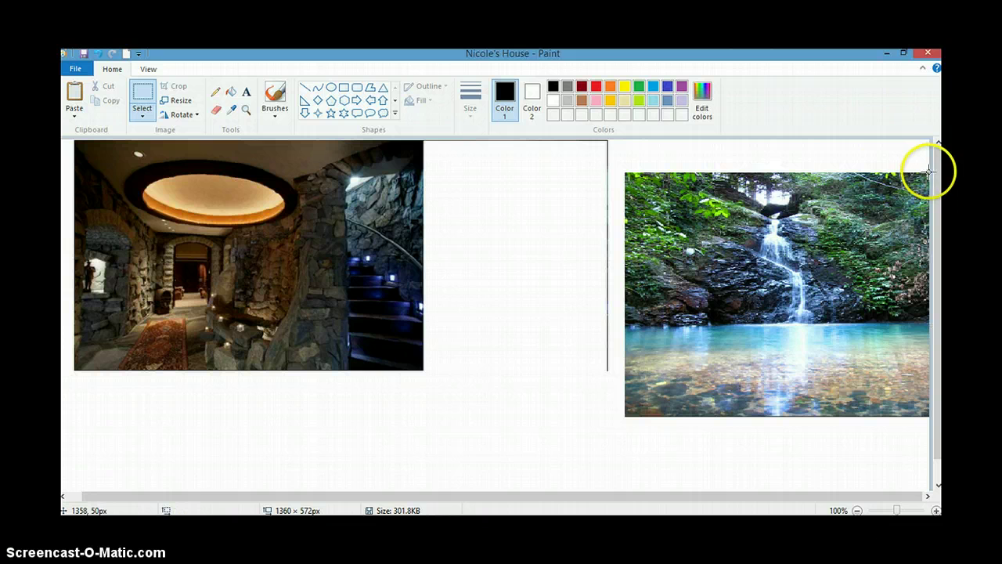
{"action": "left_click_drag", "start_coordinate": [928, 171], "coordinate": [625, 212]}
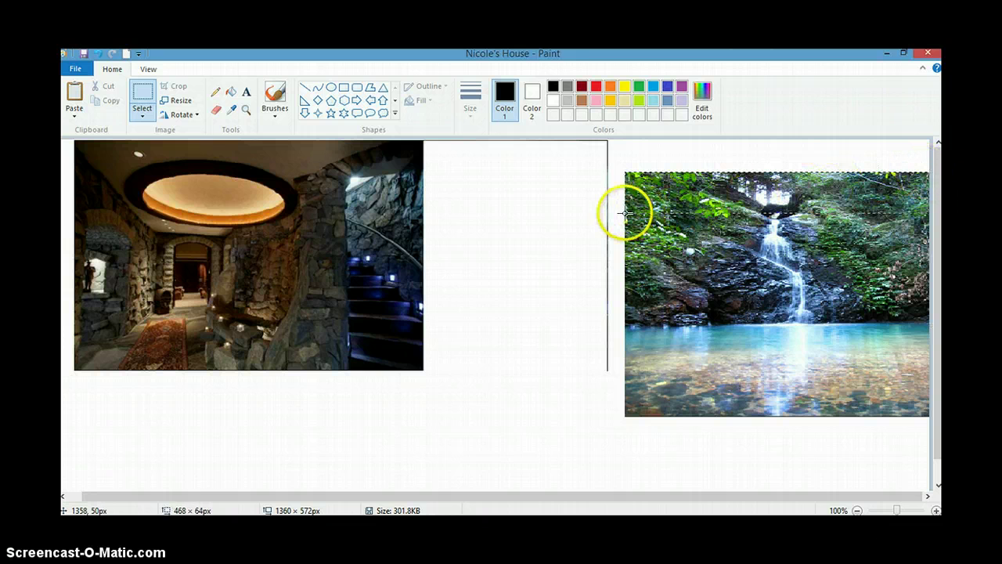
{"action": "left_click_drag", "start_coordinate": [625, 212], "coordinate": [623, 417]}
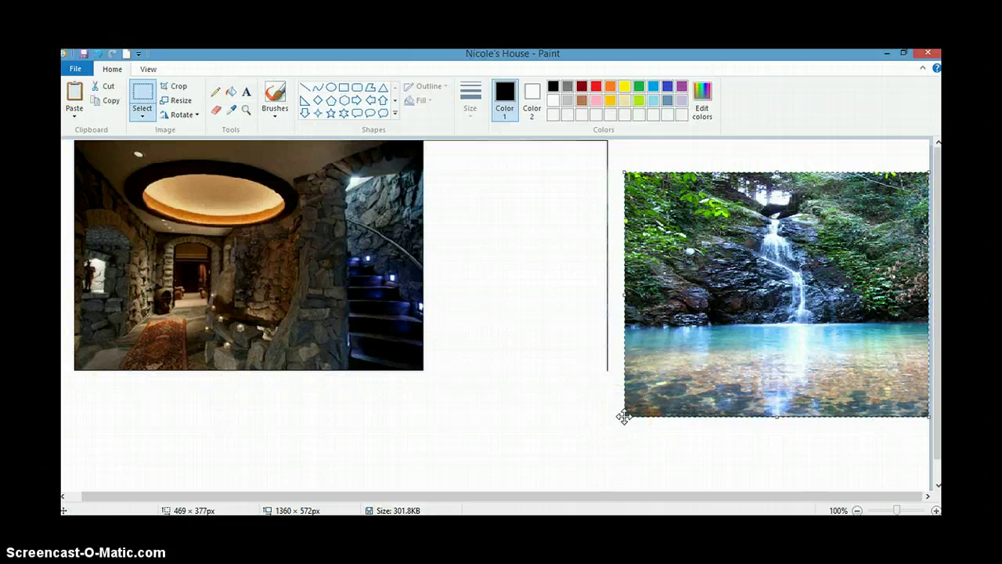
{"action": "left_click_drag", "start_coordinate": [742, 324], "coordinate": [540, 290]}
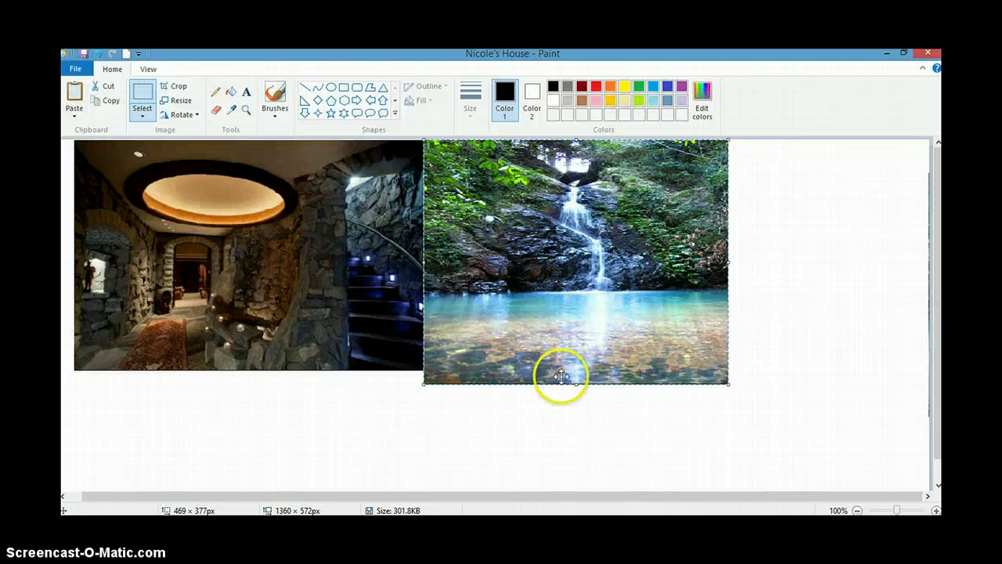
{"action": "left_click_drag", "start_coordinate": [577, 386], "coordinate": [574, 371]}
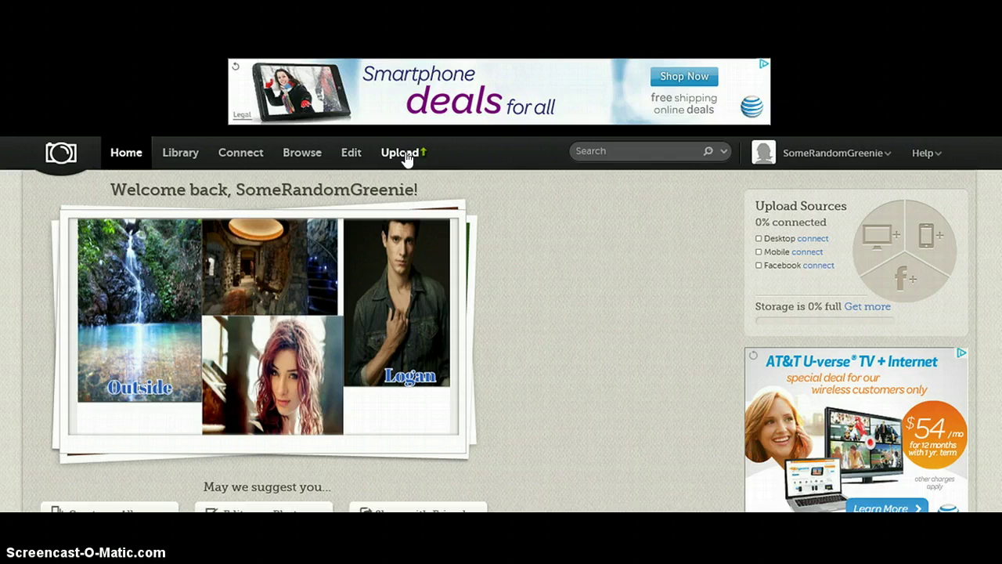
Step: Upload the house image from the Pictures folder to the Photobucket library and close the success banner
{"action": "left_click", "coordinate": [406, 158]}
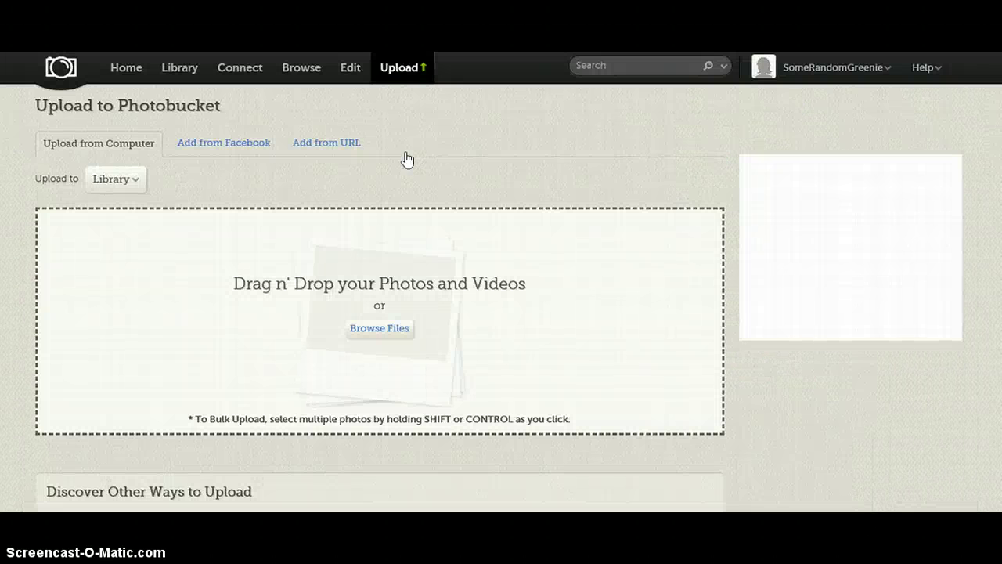
{"action": "left_click", "coordinate": [373, 331]}
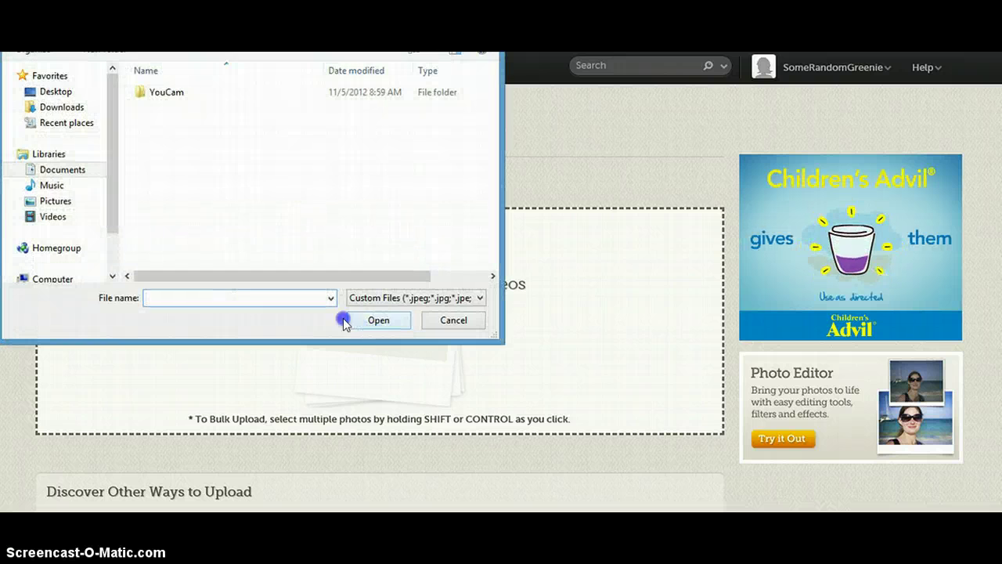
{"action": "left_click", "coordinate": [56, 201]}
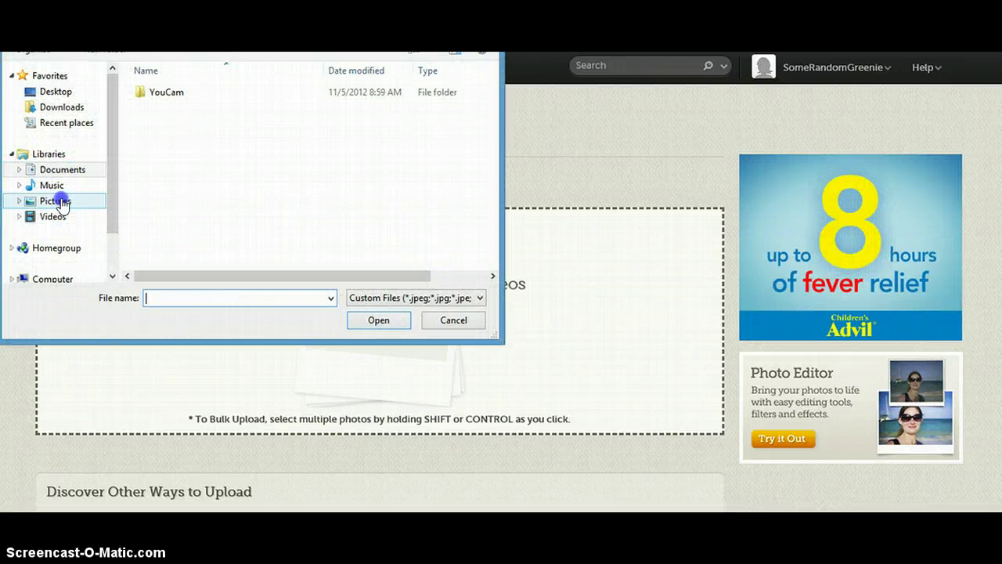
{"action": "double_click", "coordinate": [168, 127]}
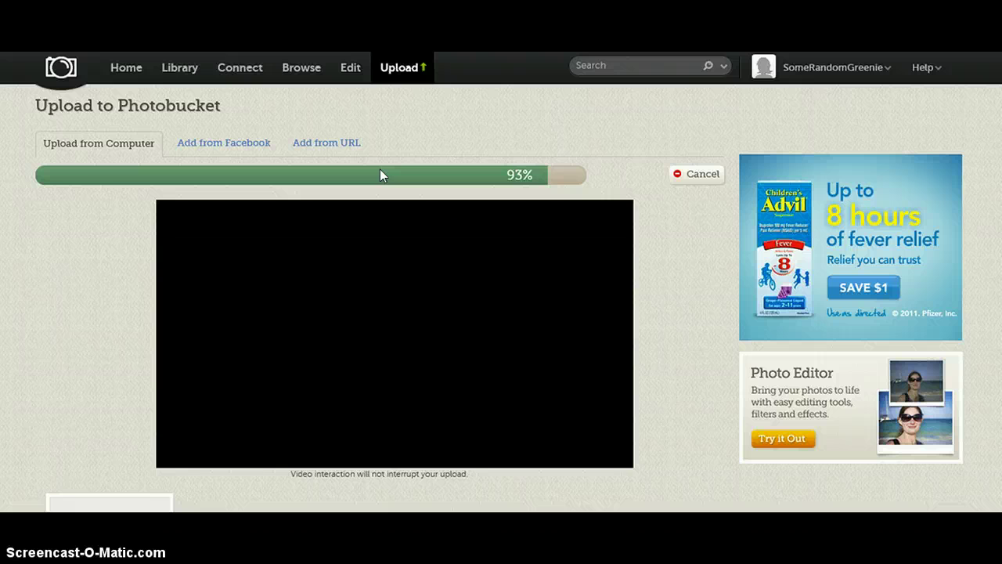
{"action": "left_click", "coordinate": [279, 183]}
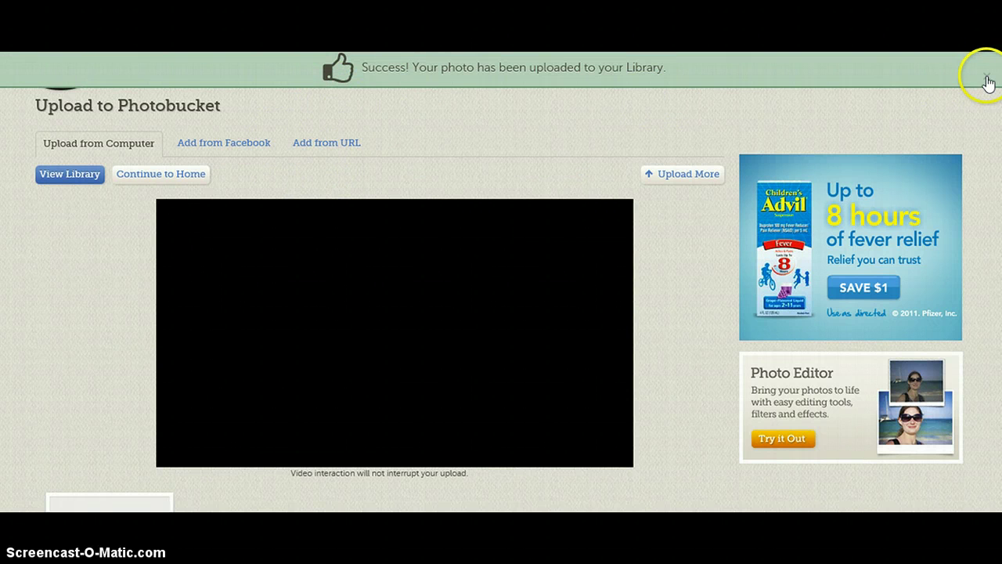
{"action": "left_click", "coordinate": [985, 81]}
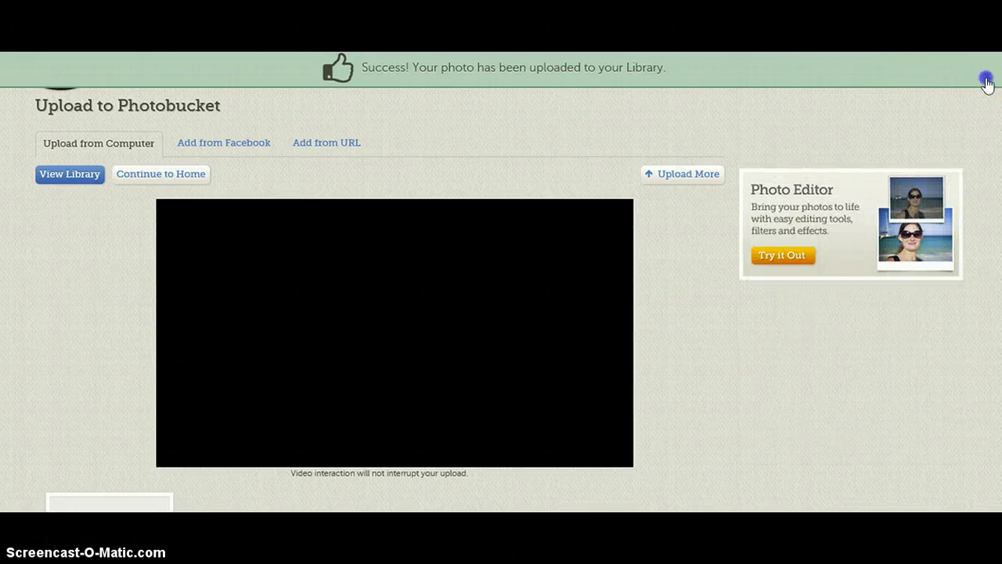
{"action": "left_click", "coordinate": [350, 73]}
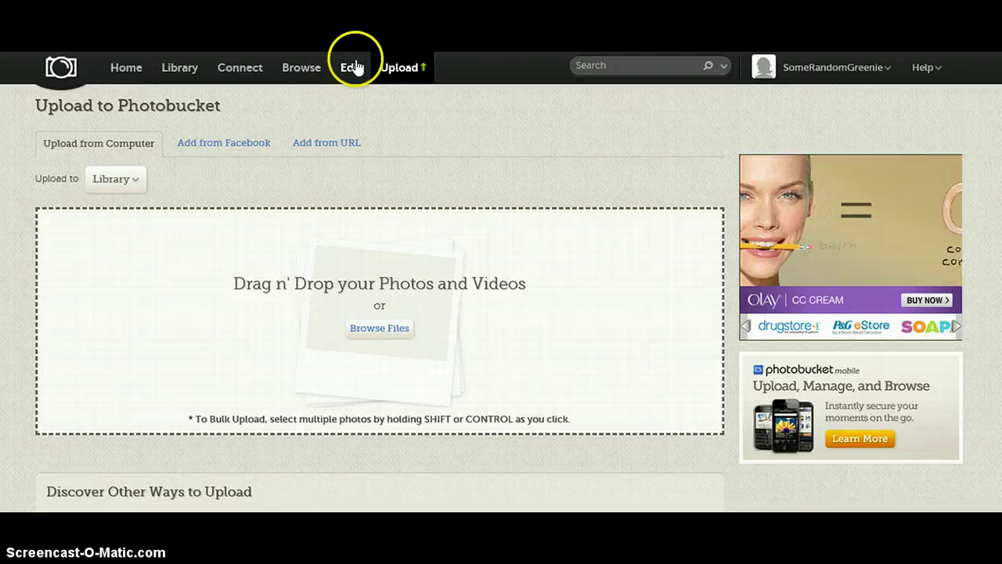
Step: Open the interior-and-waterfall collage from the Photobucket library in the photo editor
{"action": "left_click", "coordinate": [356, 62]}
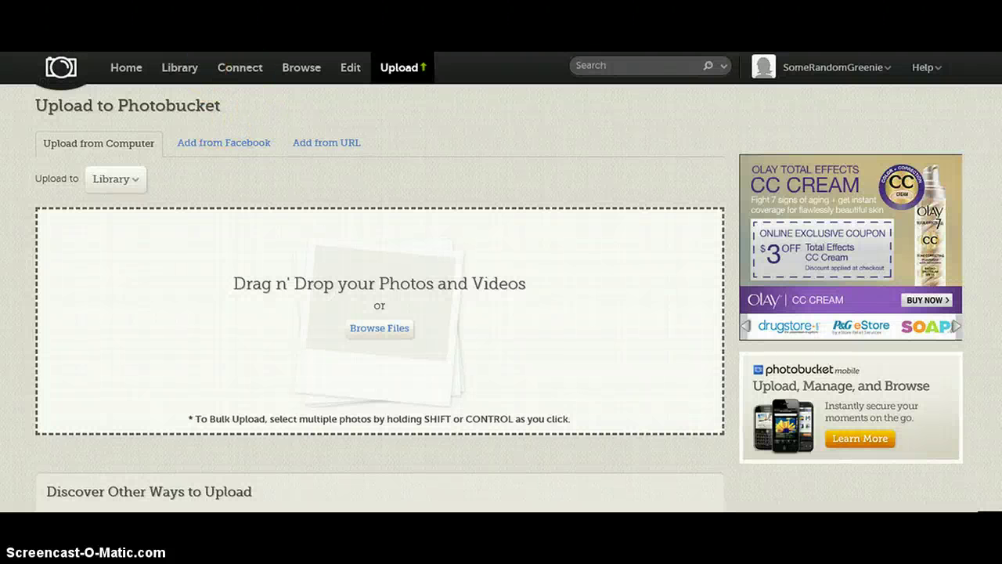
{"action": "left_click", "coordinate": [175, 72]}
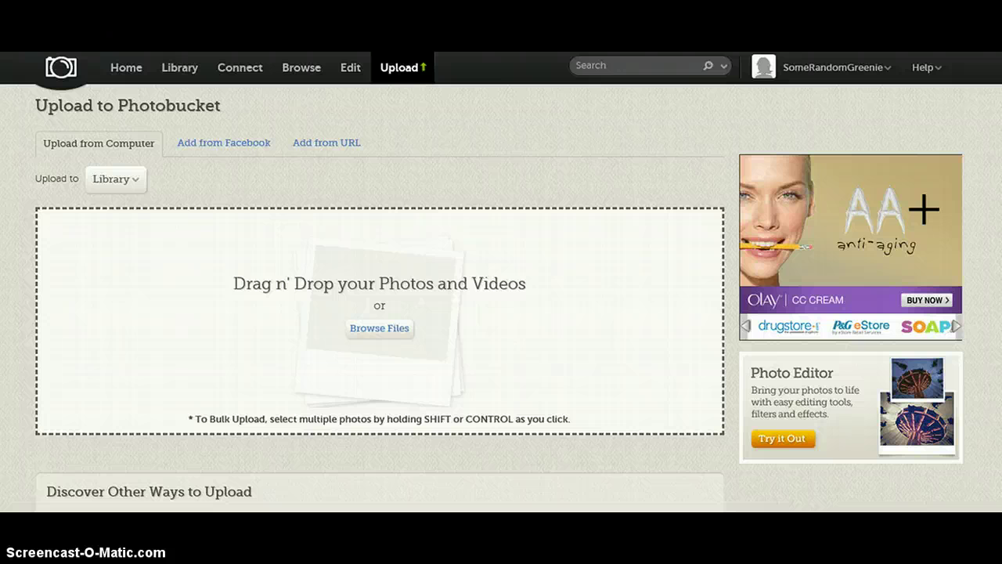
{"action": "left_click", "coordinate": [179, 69]}
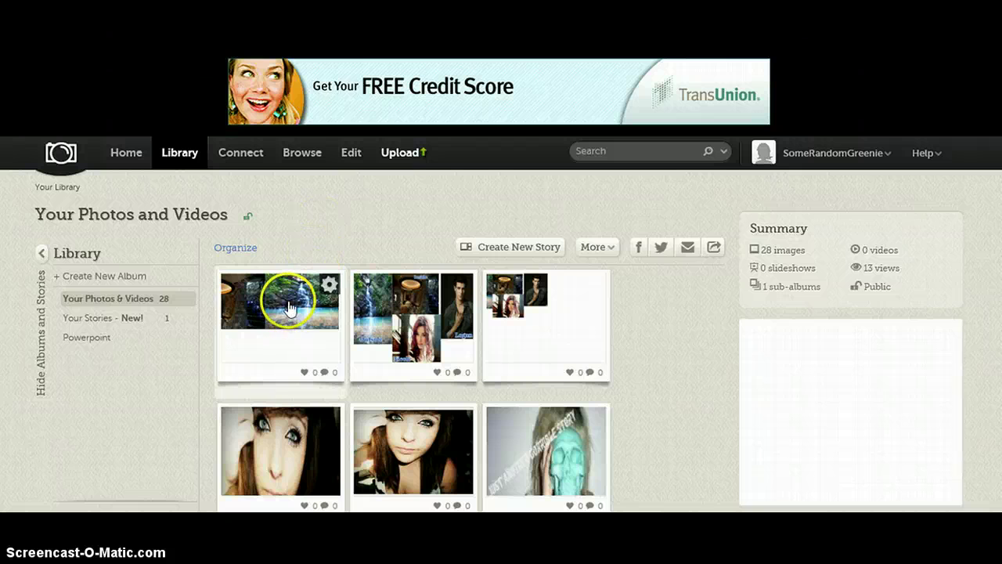
{"action": "left_click", "coordinate": [329, 284]}
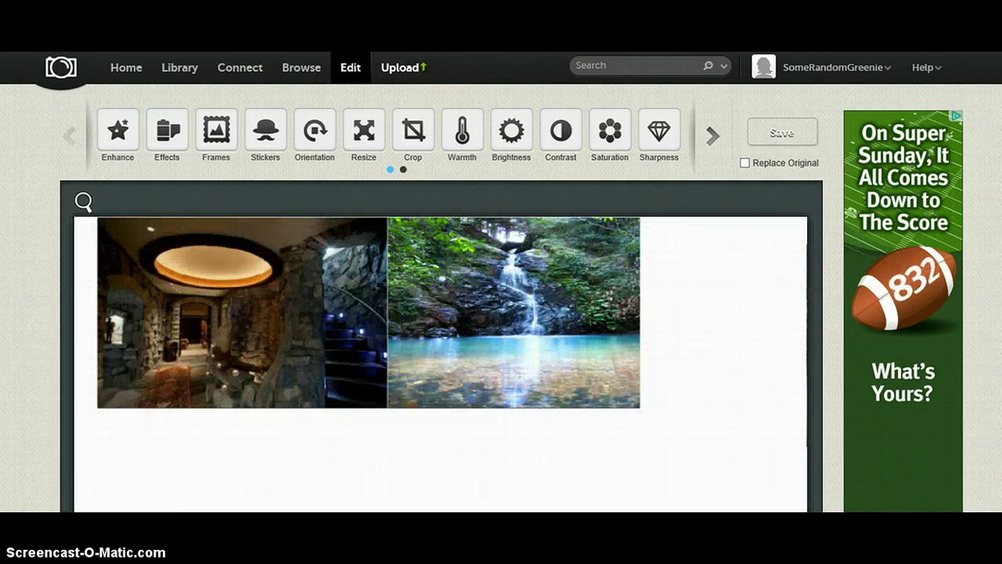
Step: Crop the collage tight to the interior and waterfall photos, trimming the white border
{"action": "scroll", "coordinate": [501, 281], "scroll_direction": "down", "scroll_amount": 1}
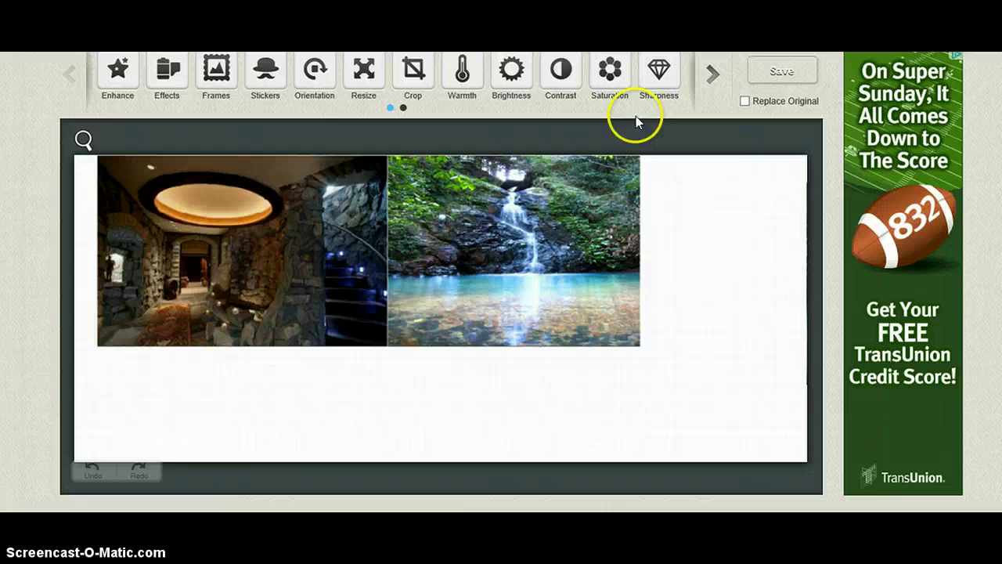
{"action": "left_click", "coordinate": [414, 74]}
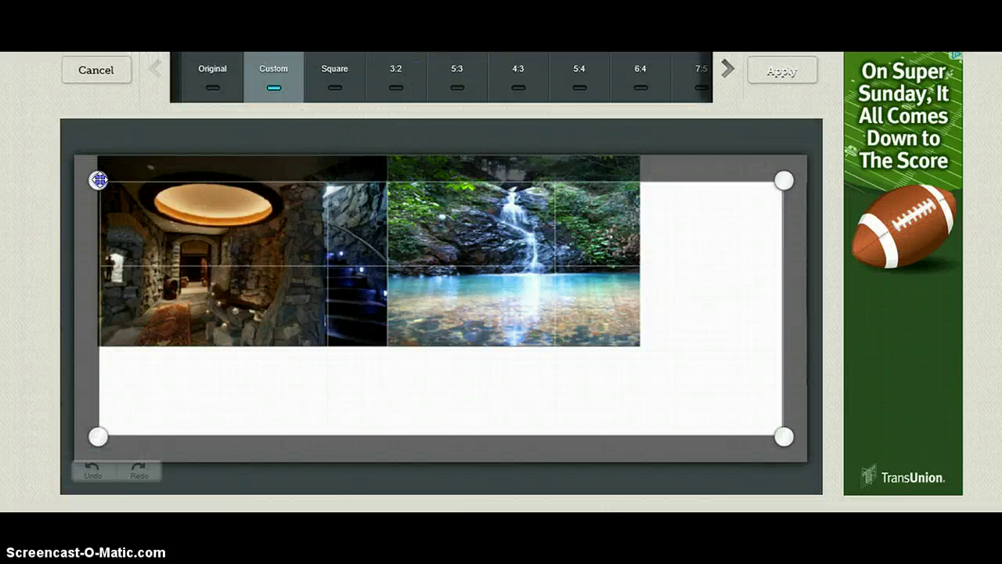
{"action": "left_click_drag", "start_coordinate": [95, 178], "coordinate": [96, 151]}
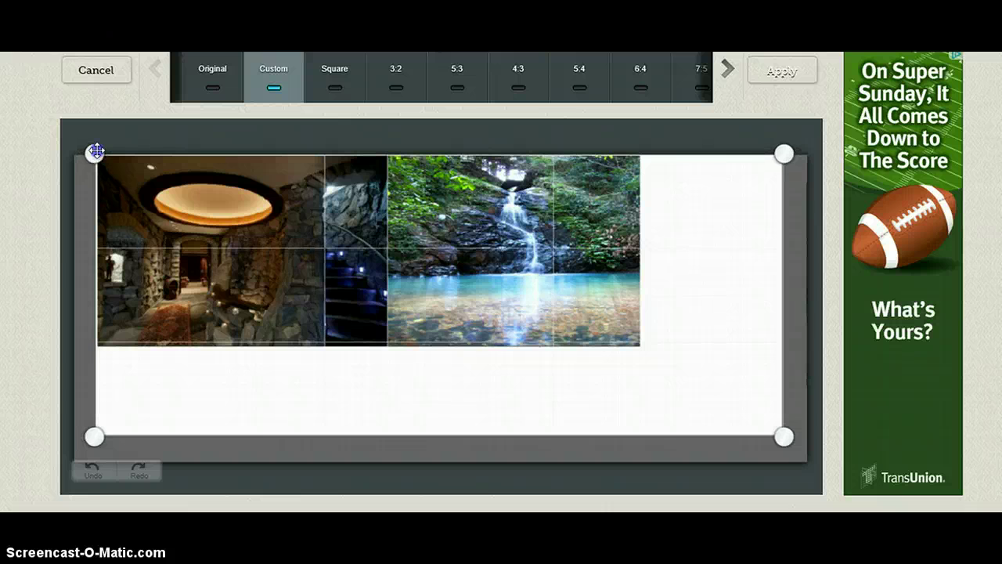
{"action": "left_click_drag", "start_coordinate": [95, 151], "coordinate": [95, 151]}
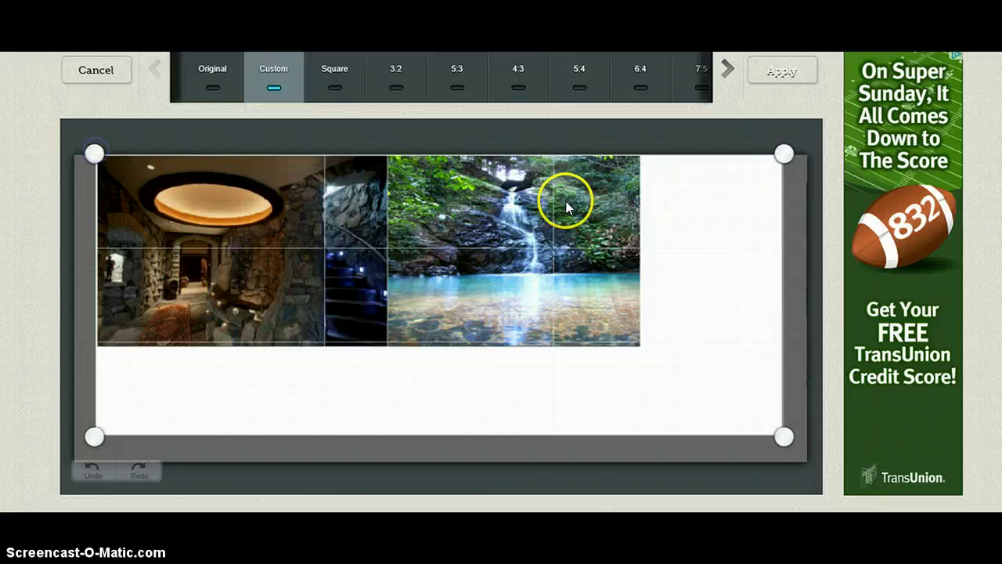
{"action": "left_click_drag", "start_coordinate": [785, 434], "coordinate": [647, 419]}
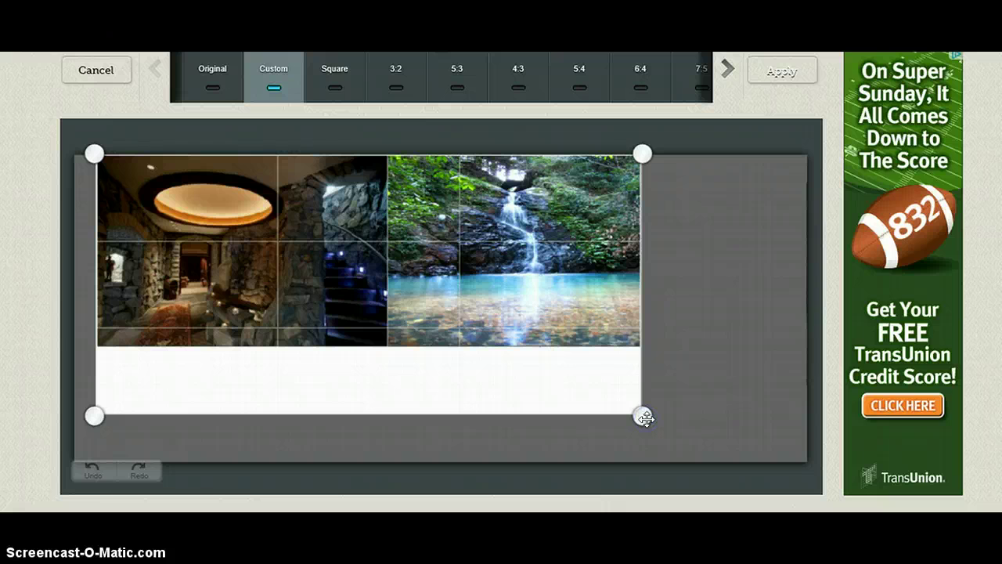
{"action": "left_click_drag", "start_coordinate": [643, 416], "coordinate": [640, 350]}
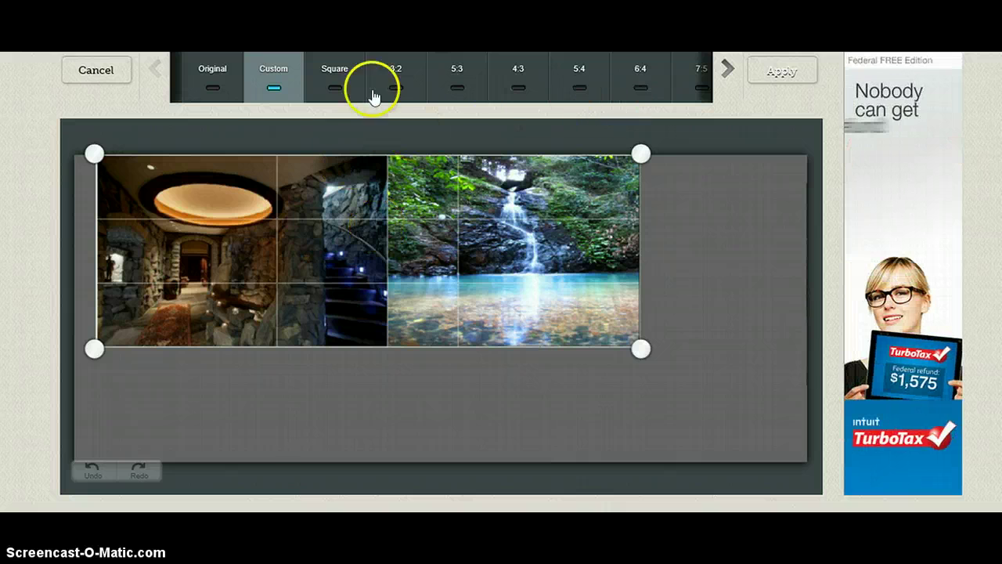
{"action": "left_click", "coordinate": [787, 74]}
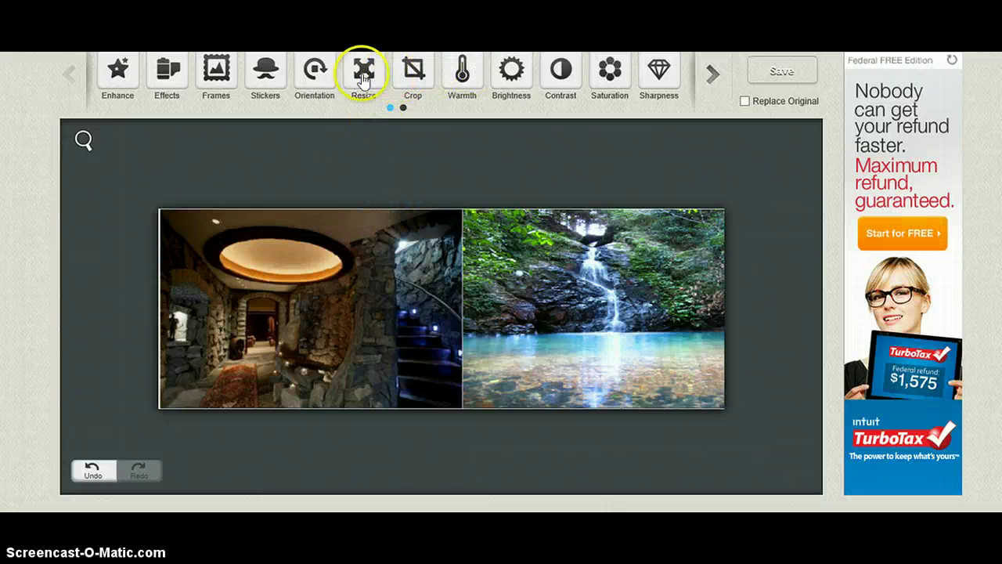
{"action": "left_click", "coordinate": [363, 78]}
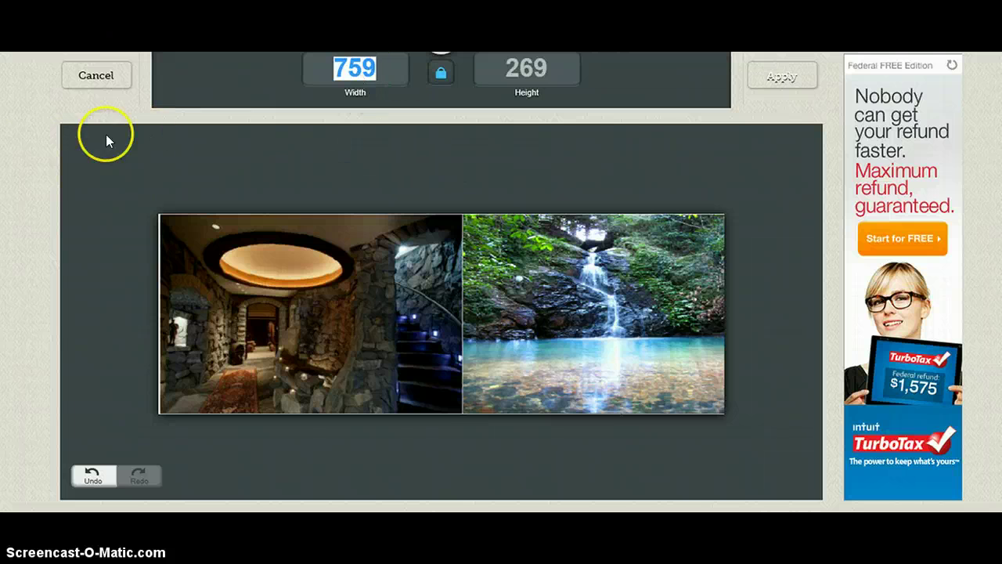
{"action": "left_click", "coordinate": [25, 169]}
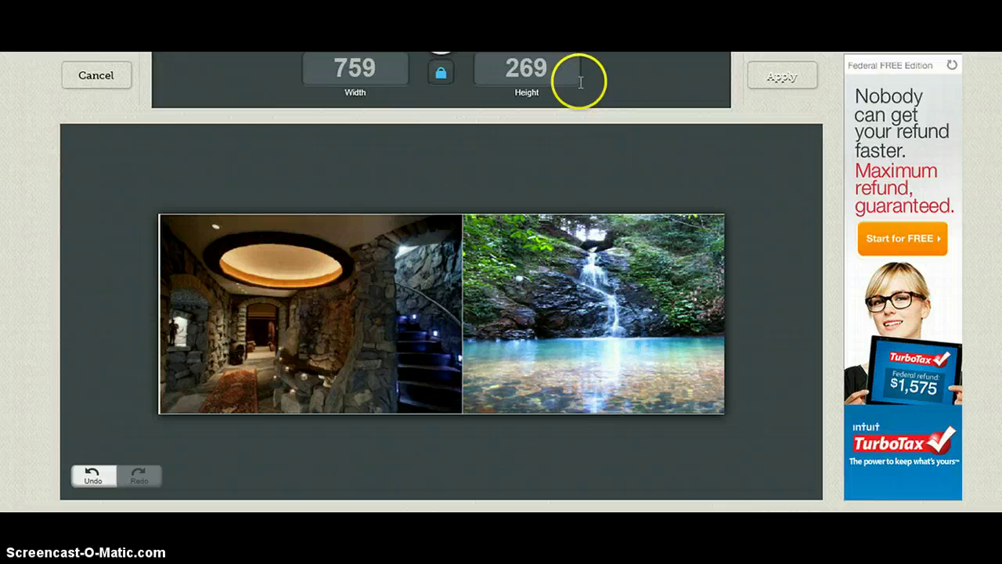
{"action": "left_click", "coordinate": [760, 76]}
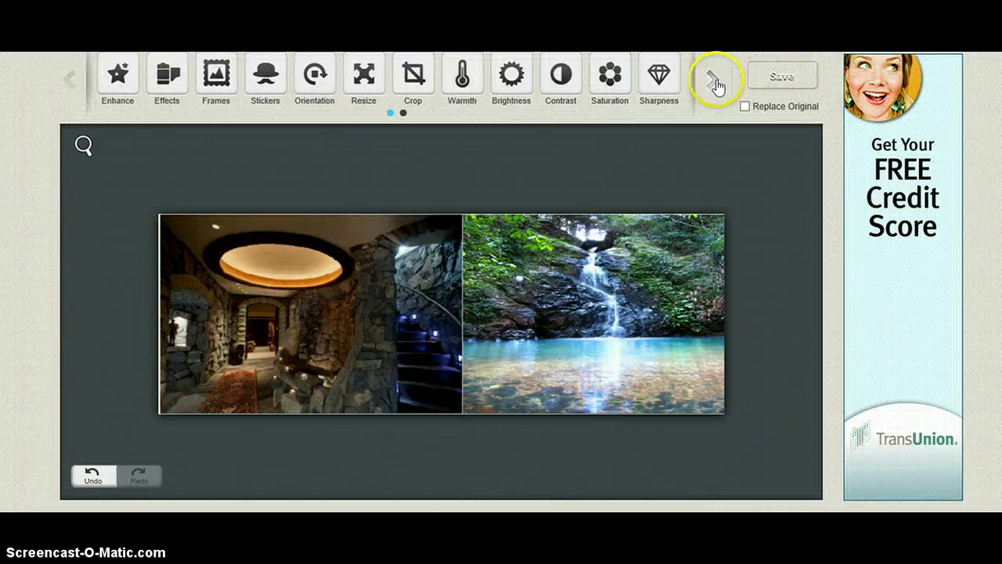
Step: Add a Black Ops One text caption reading 'Inside' on the interior photo
{"action": "left_click", "coordinate": [714, 80]}
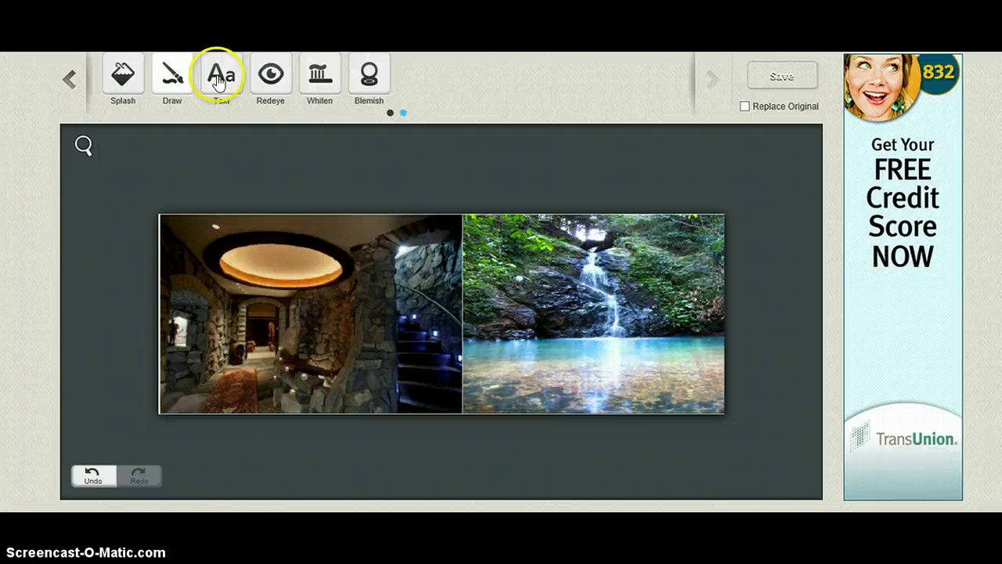
{"action": "left_click", "coordinate": [220, 78]}
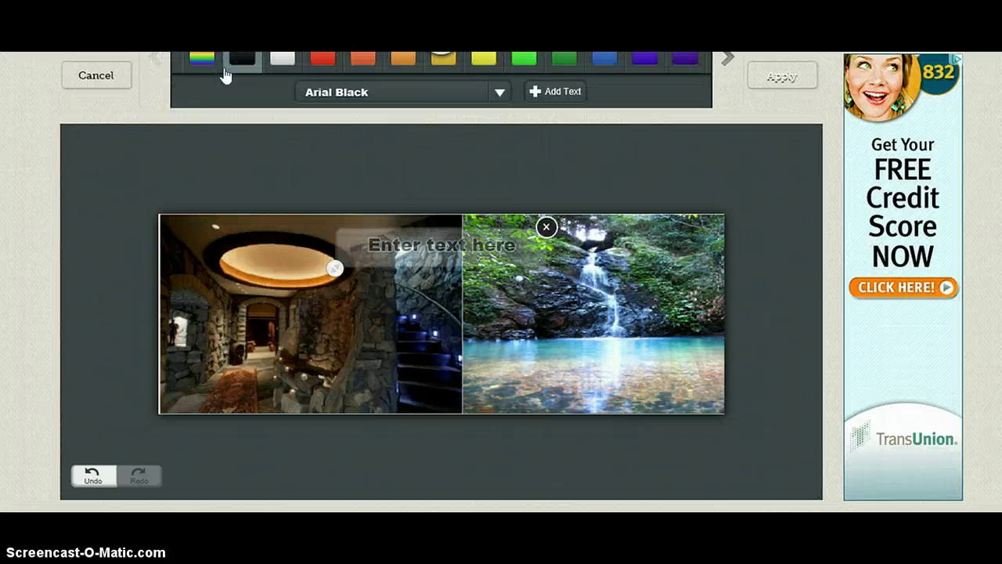
{"action": "left_click", "coordinate": [499, 92]}
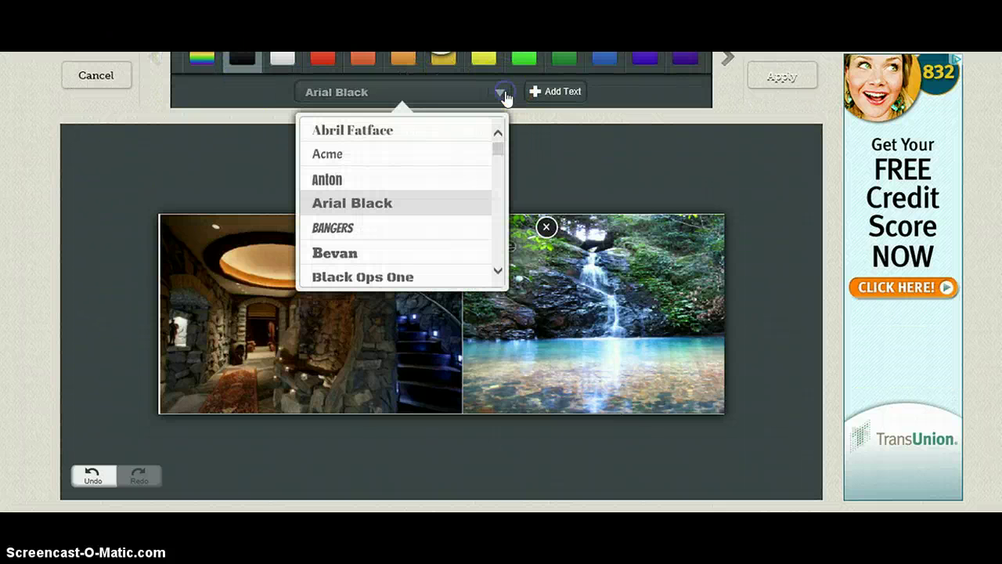
{"action": "mouse_move", "coordinate": [496, 148]}
{"action": "left_mouse_down"}
{"action": "mouse_move", "coordinate": [500, 164]}
{"action": "mouse_move", "coordinate": [496, 151]}
{"action": "left_mouse_up"}
{"action": "left_click", "coordinate": [397, 157]}
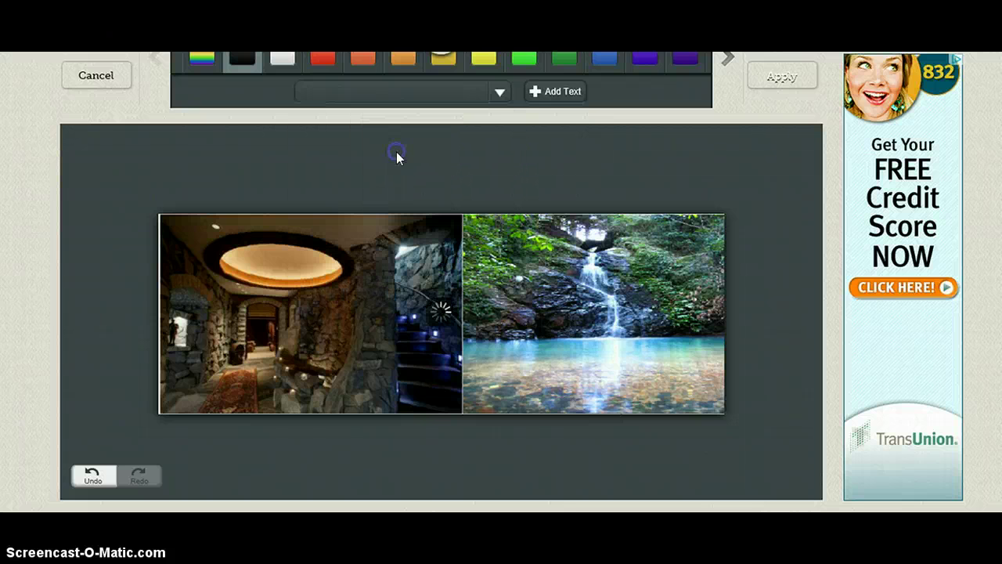
{"action": "left_click_drag", "start_coordinate": [440, 242], "coordinate": [250, 403]}
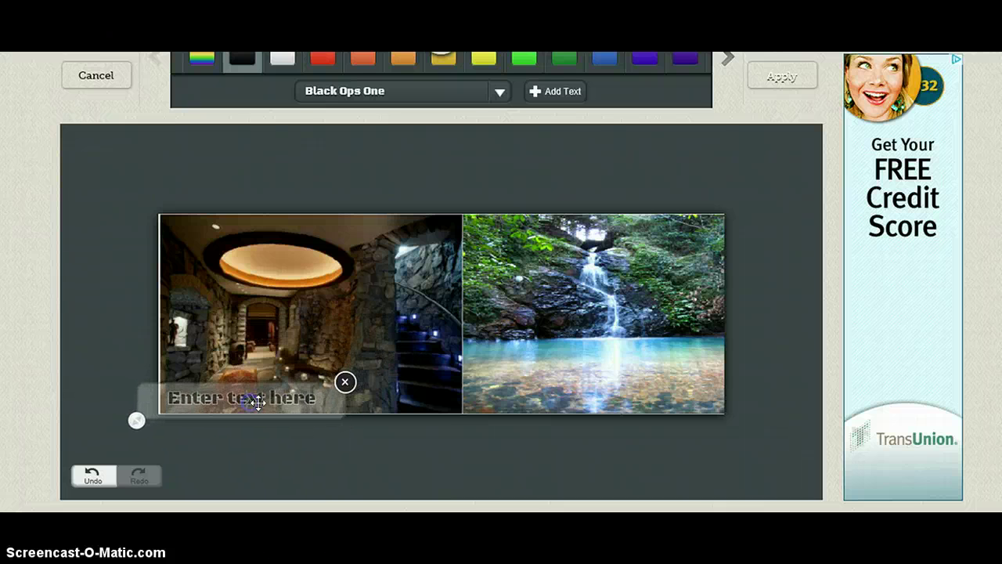
{"action": "left_click", "coordinate": [258, 401]}
{"action": "left_click", "coordinate": [259, 400]}
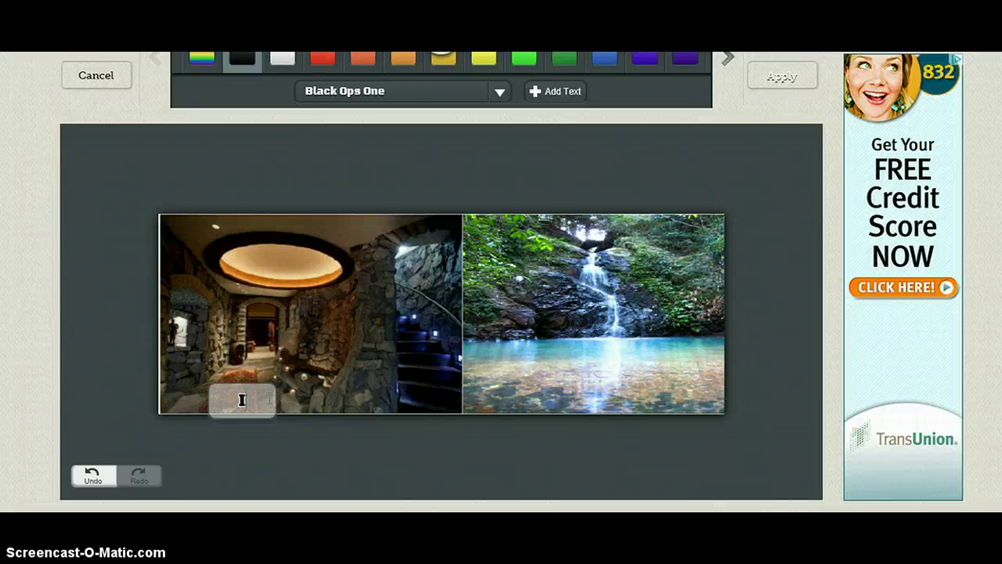
{"action": "type", "text": "Inside"}
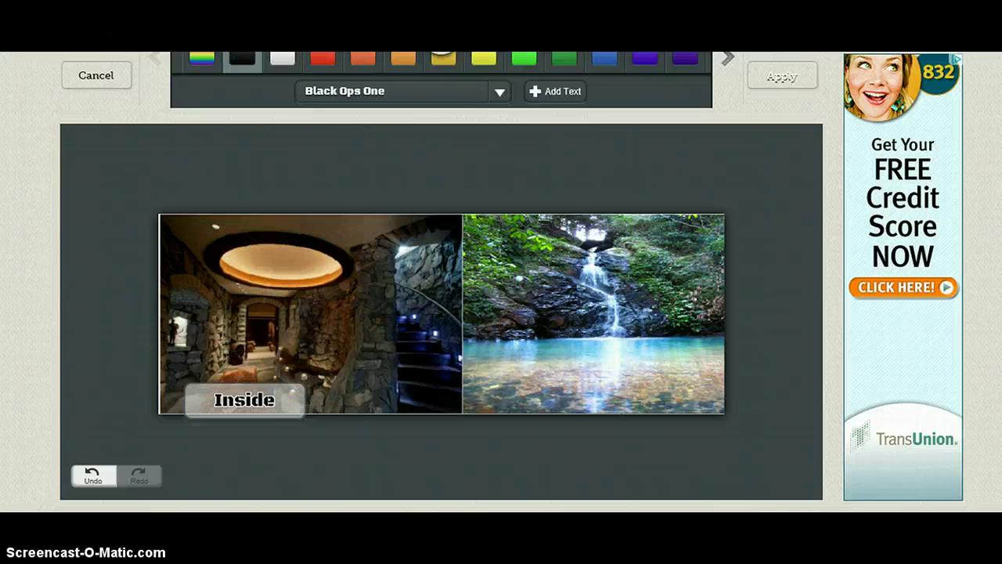
Step: Colour the 'Inside' caption blue and reposition it on the interior photo
{"action": "scroll", "coordinate": [548, 78], "scroll_direction": "up", "scroll_amount": 1}
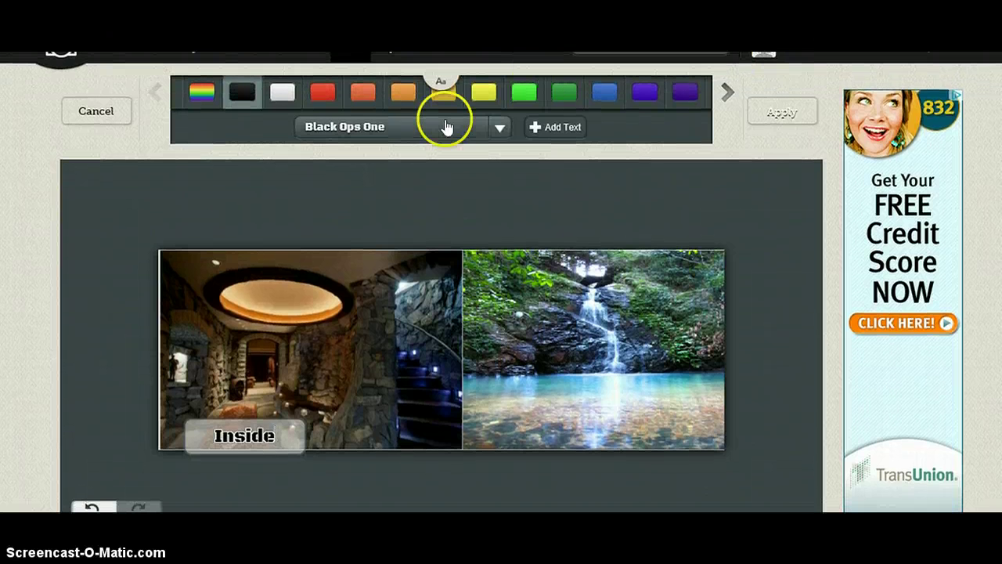
{"action": "left_click", "coordinate": [492, 94]}
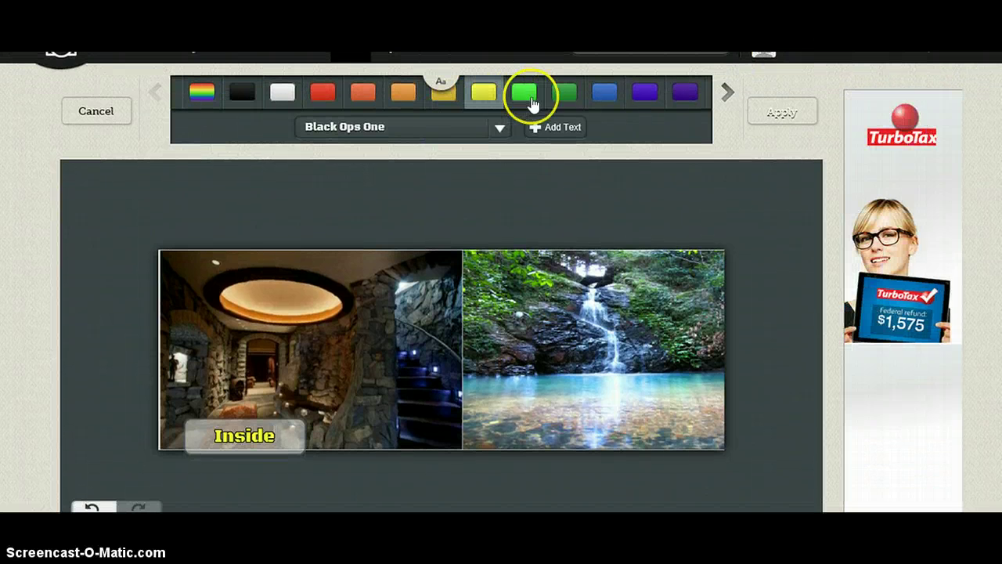
{"action": "left_click", "coordinate": [608, 98]}
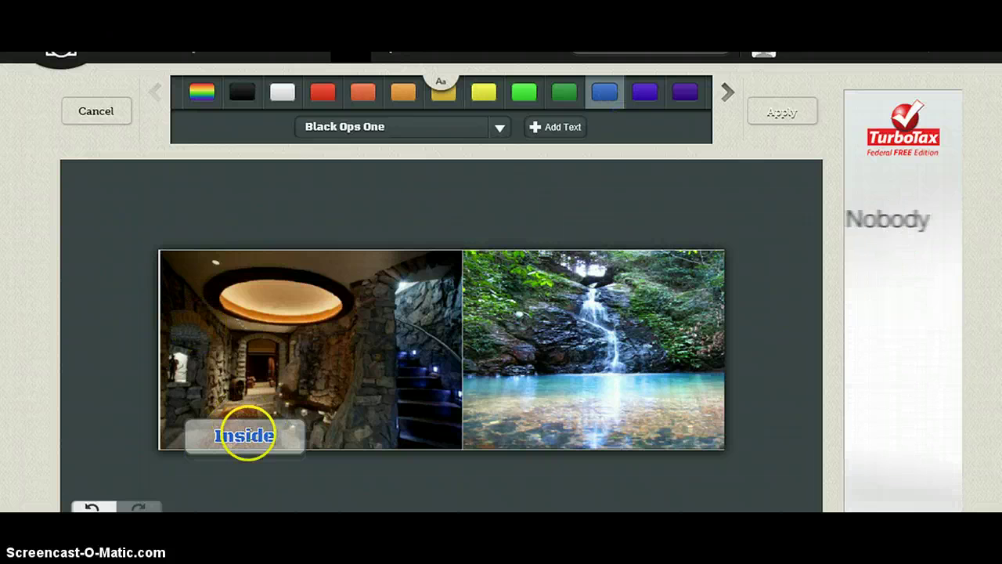
{"action": "left_click", "coordinate": [246, 432]}
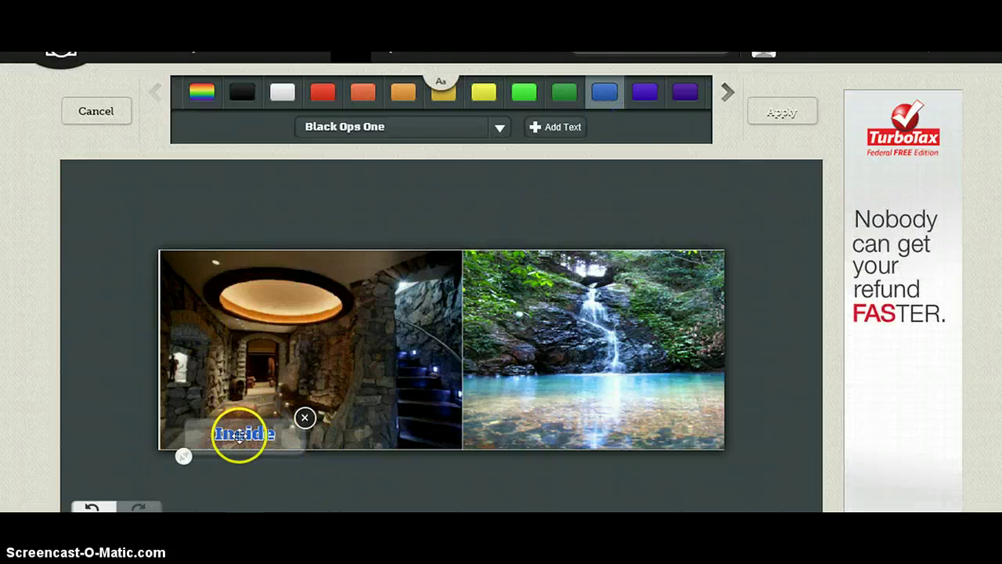
{"action": "mouse_move", "coordinate": [240, 434]}
{"action": "left_mouse_down"}
{"action": "mouse_move", "coordinate": [198, 440]}
{"action": "mouse_move", "coordinate": [348, 266]}
{"action": "left_mouse_up"}
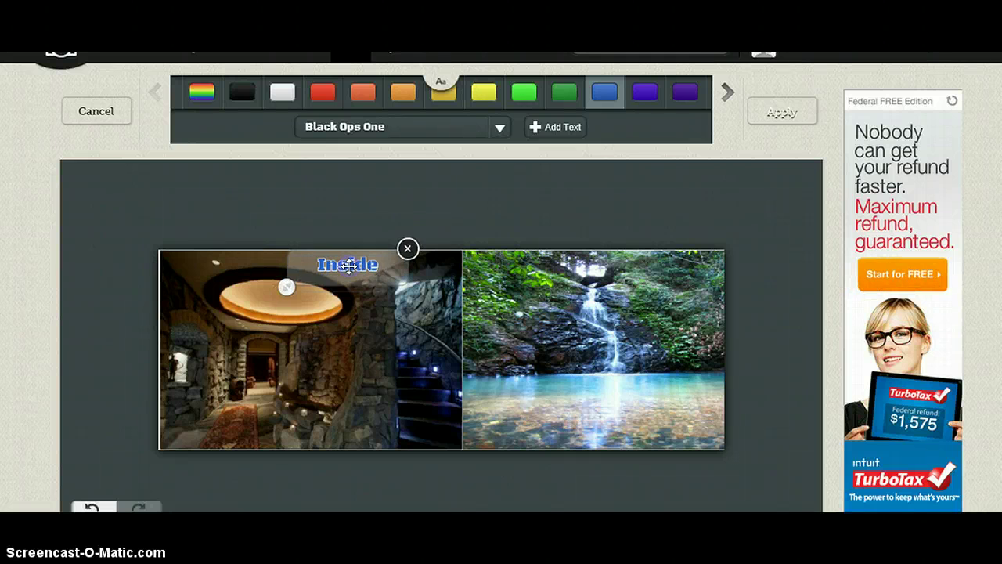
{"action": "left_click", "coordinate": [540, 209]}
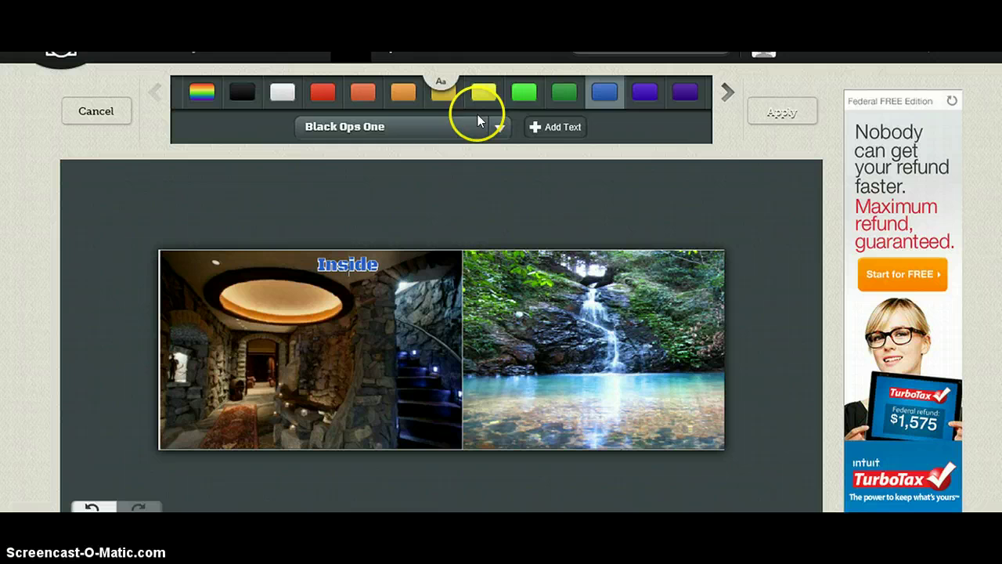
Step: Add a second text caption reading 'Outside'
{"action": "left_click", "coordinate": [568, 129]}
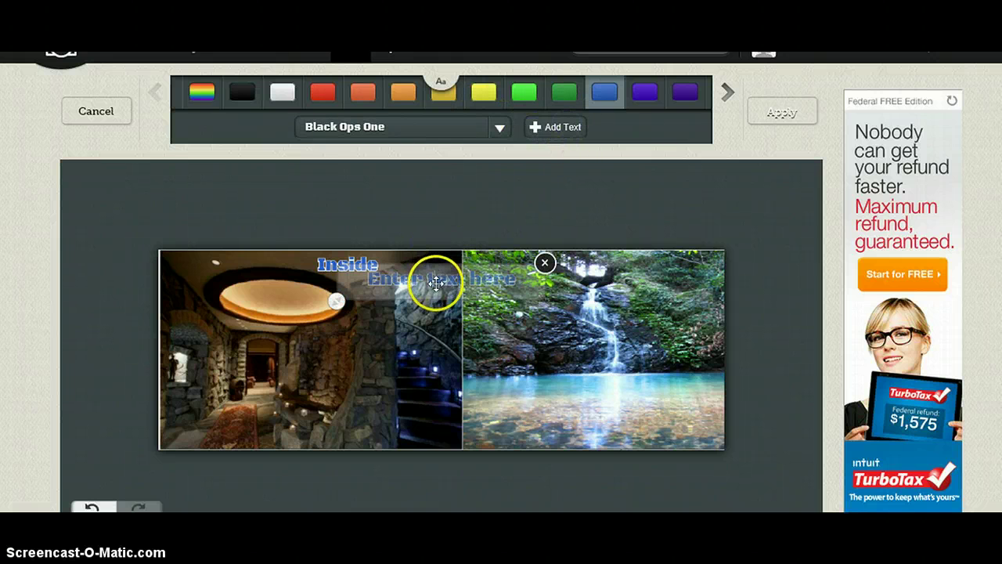
{"action": "left_click", "coordinate": [514, 282]}
{"action": "type", "text": "Outsi"}
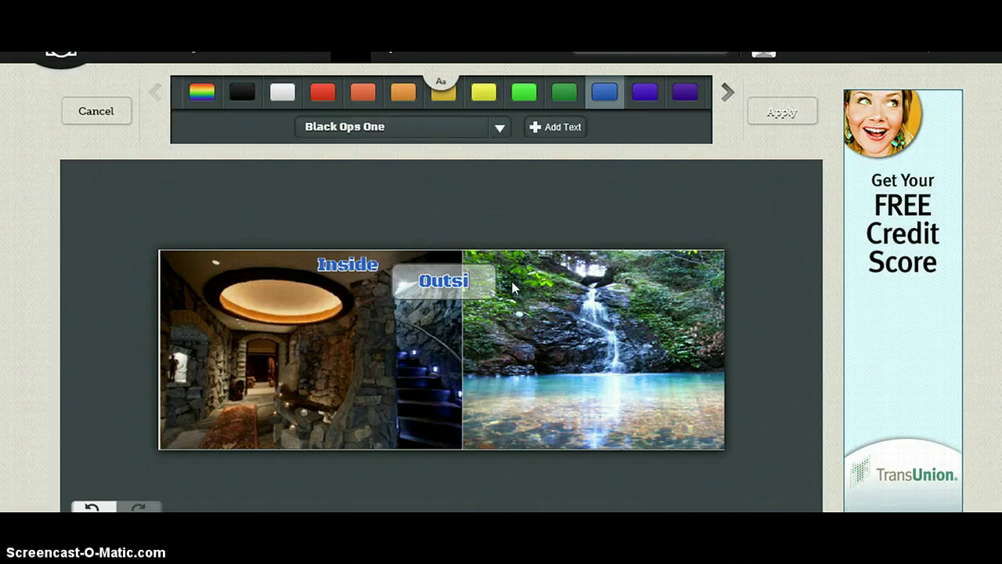
{"action": "type", "text": "de"}
{"action": "left_click", "coordinate": [412, 286]}
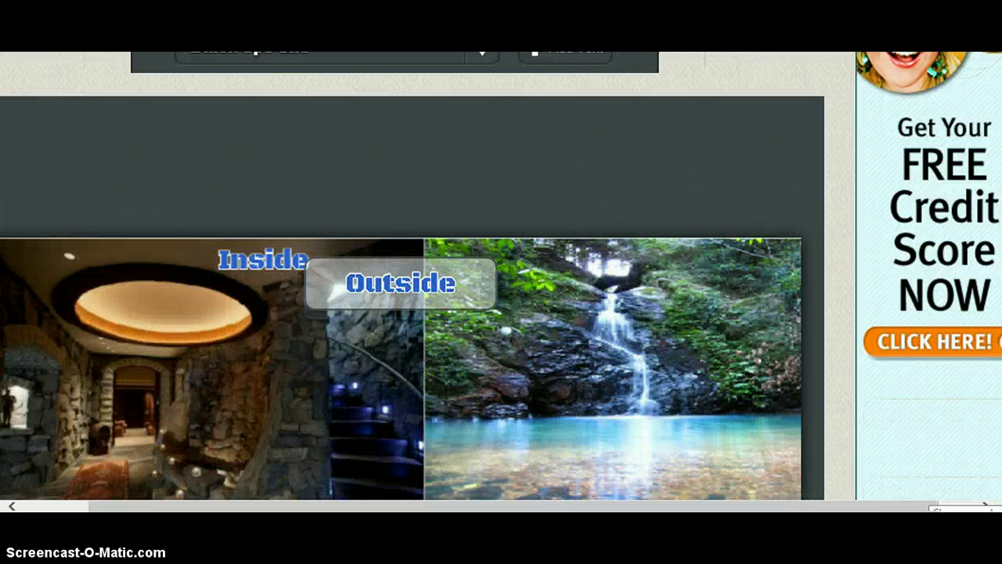
Step: Reset page zoom to 100% and move 'Outside' to the waterfall's bottom-right corner
{"action": "left_click", "coordinate": [985, 507]}
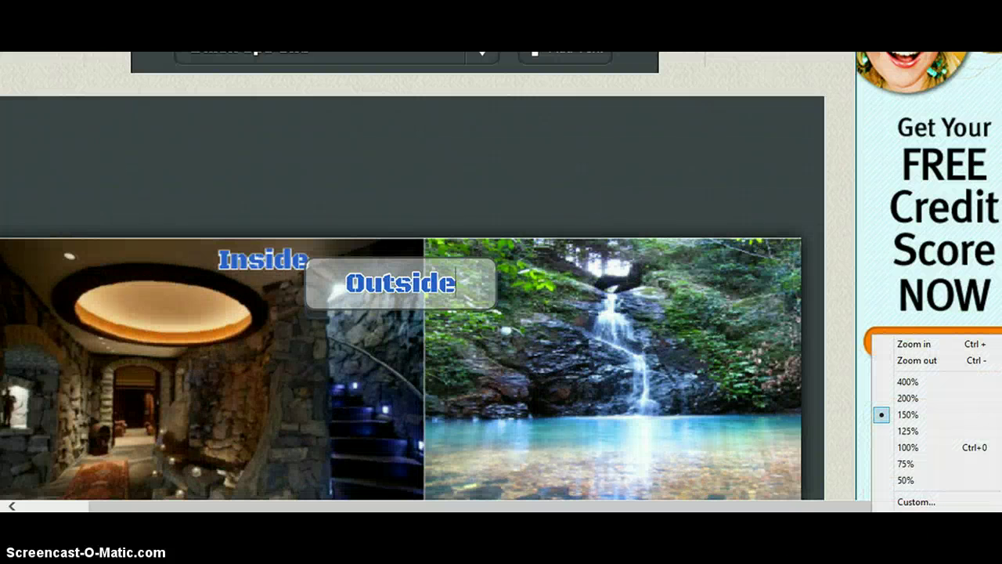
{"action": "left_click", "coordinate": [929, 445]}
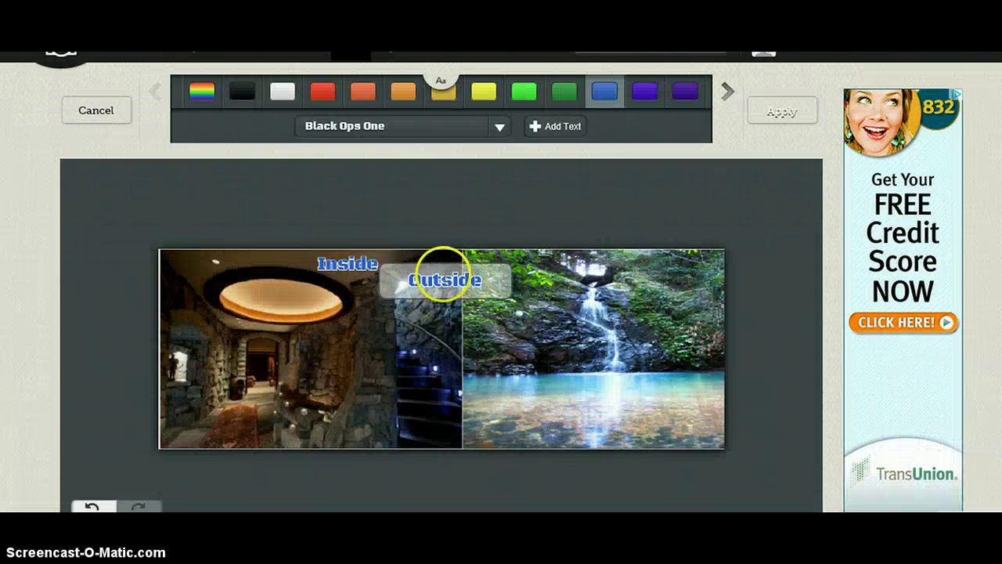
{"action": "left_click_drag", "start_coordinate": [442, 279], "coordinate": [583, 318]}
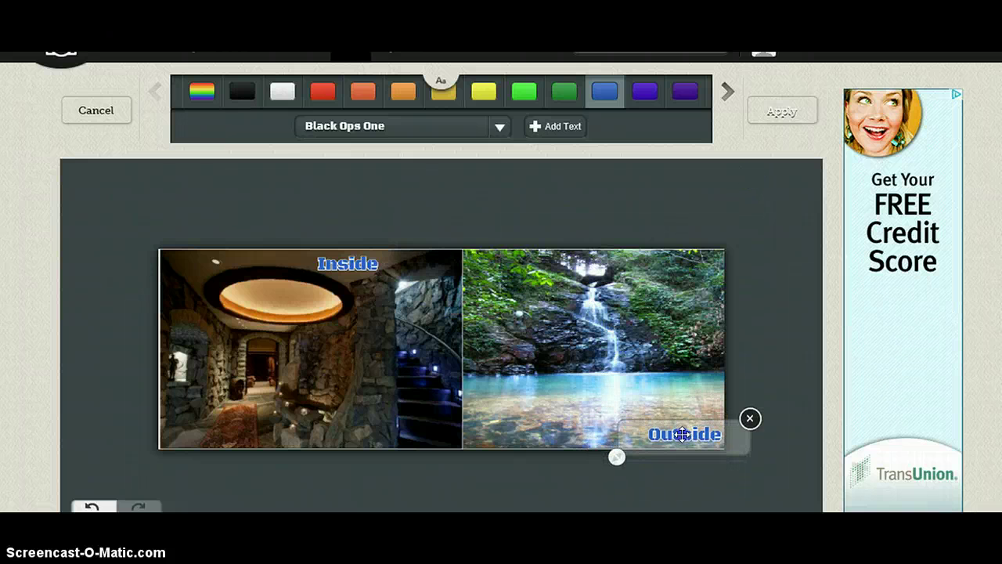
{"action": "left_click_drag", "start_coordinate": [584, 319], "coordinate": [682, 436]}
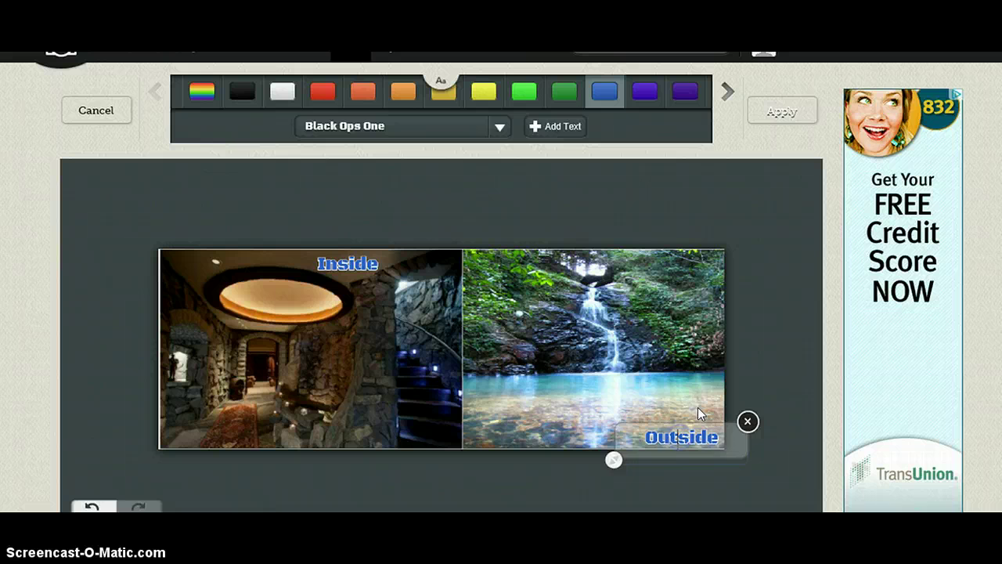
{"action": "left_click", "coordinate": [699, 215]}
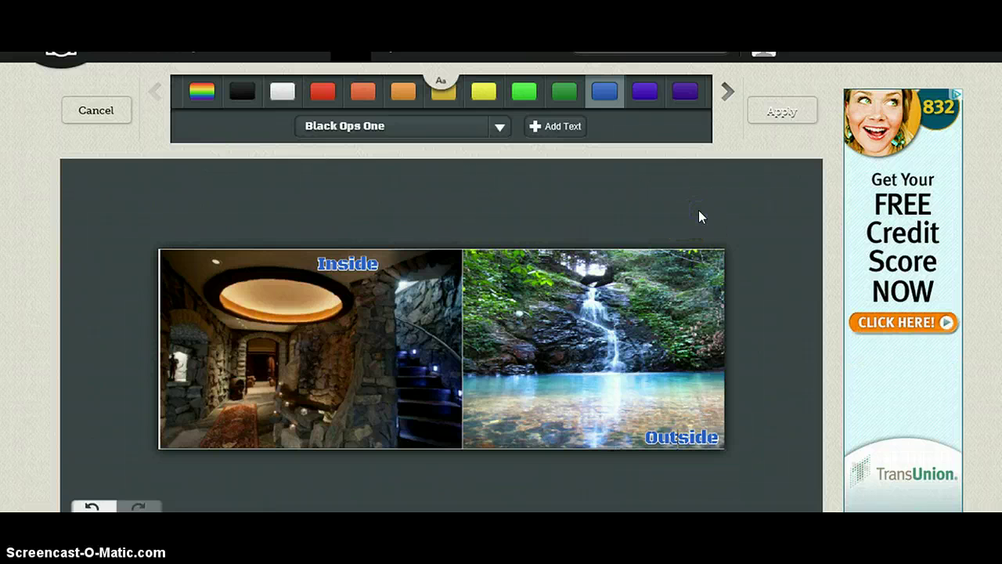
Step: Apply the captions and save the photo, dismissing the feedback survey
{"action": "left_click", "coordinate": [779, 108]}
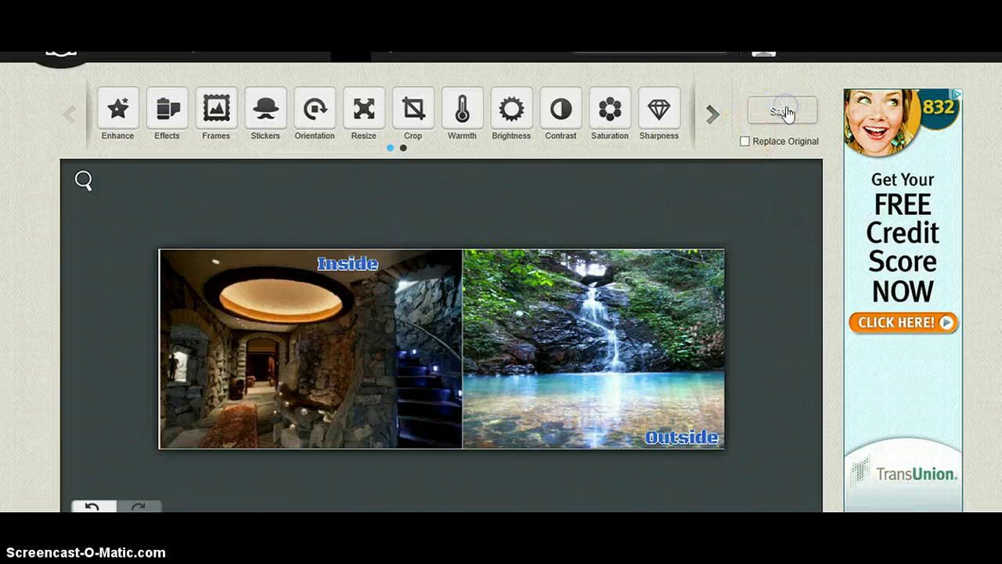
{"action": "left_click", "coordinate": [785, 113]}
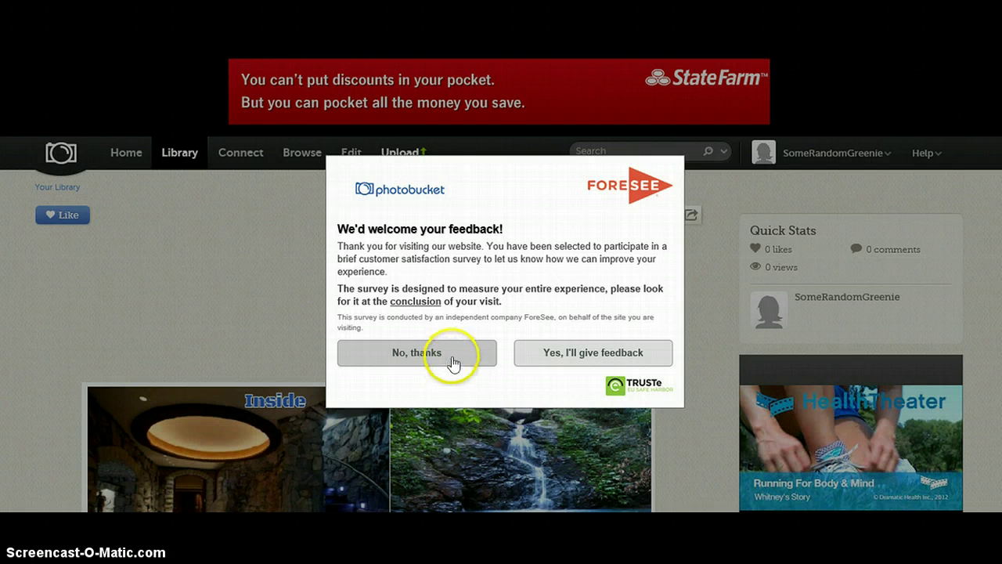
{"action": "left_click", "coordinate": [456, 354]}
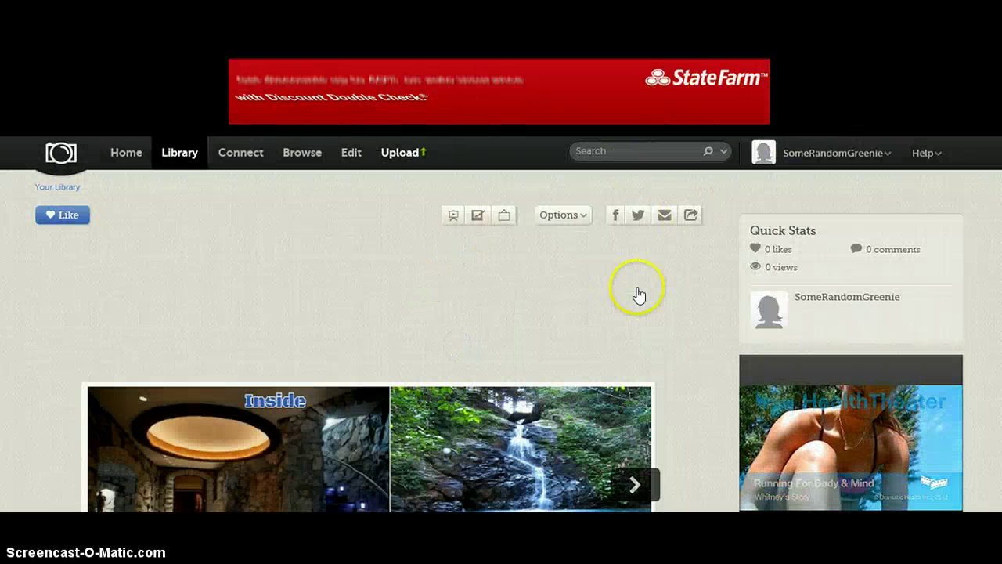
Step: Copy the photo's direct link from its sharing Links options
{"action": "scroll", "coordinate": [456, 345], "scroll_direction": "down", "scroll_amount": 3}
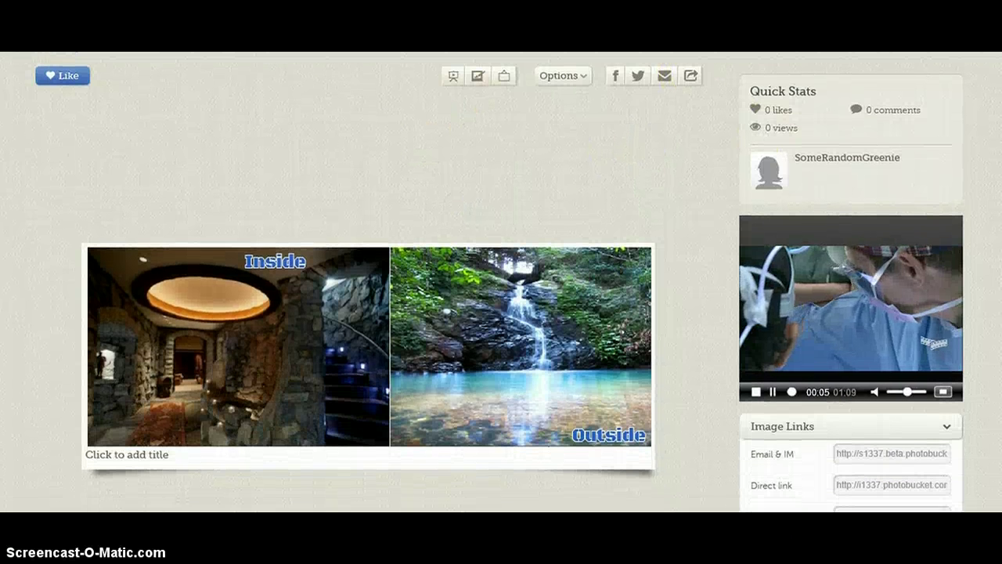
{"action": "left_click", "coordinate": [694, 77]}
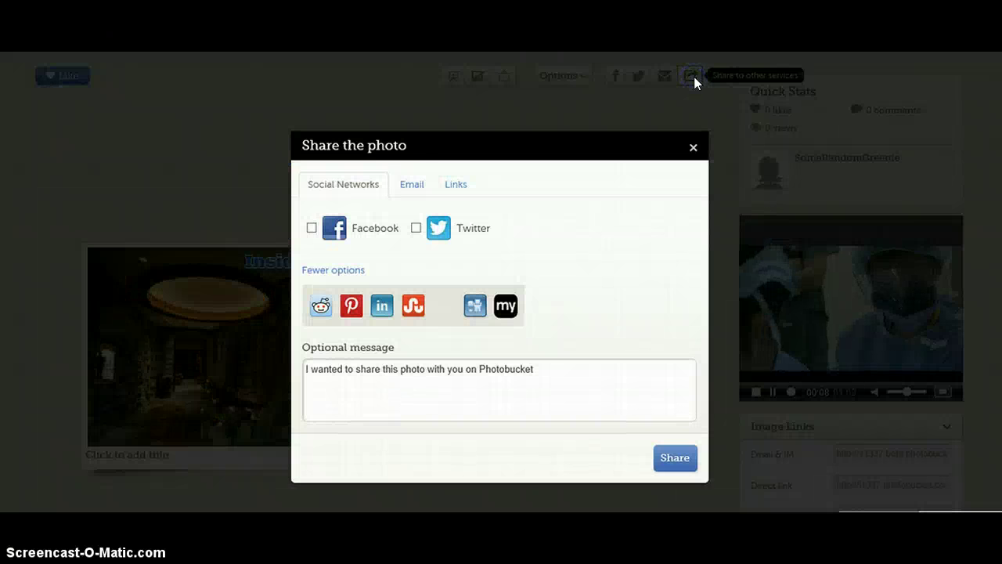
{"action": "left_click", "coordinate": [454, 188]}
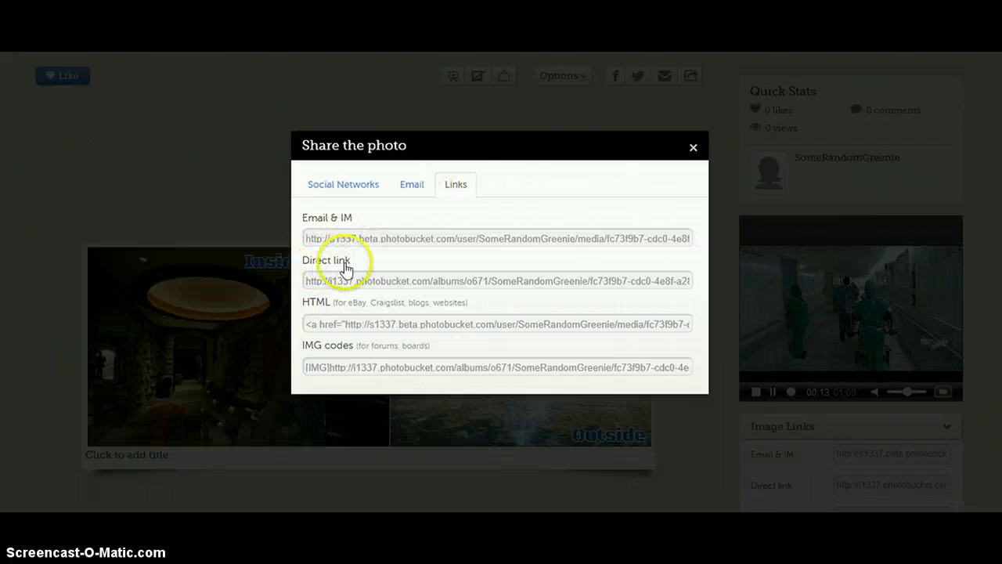
{"action": "left_click", "coordinate": [344, 281]}
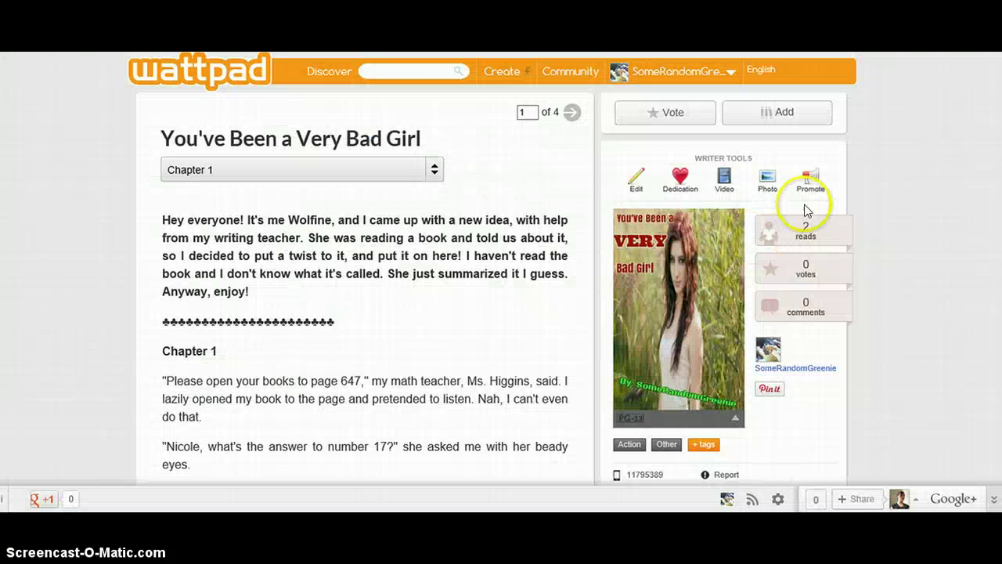
Step: Replace the Wattpad story's photo link with the pasted Photobucket direct link and confirm
{"action": "left_click", "coordinate": [769, 183]}
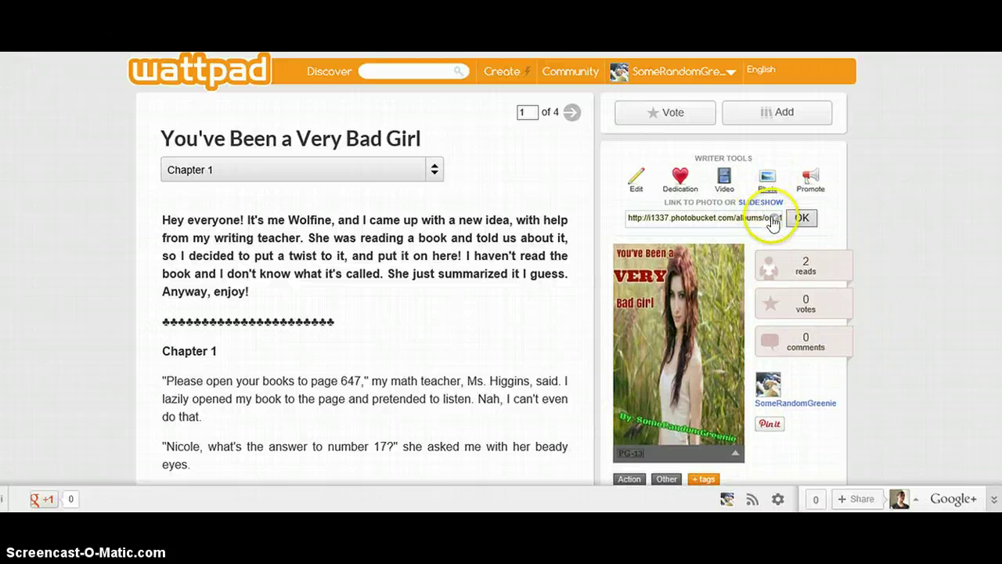
{"action": "key", "text": "ctrl+a"}
{"action": "key", "text": "BackSpace"}
{"action": "left_click", "coordinate": [731, 221]}
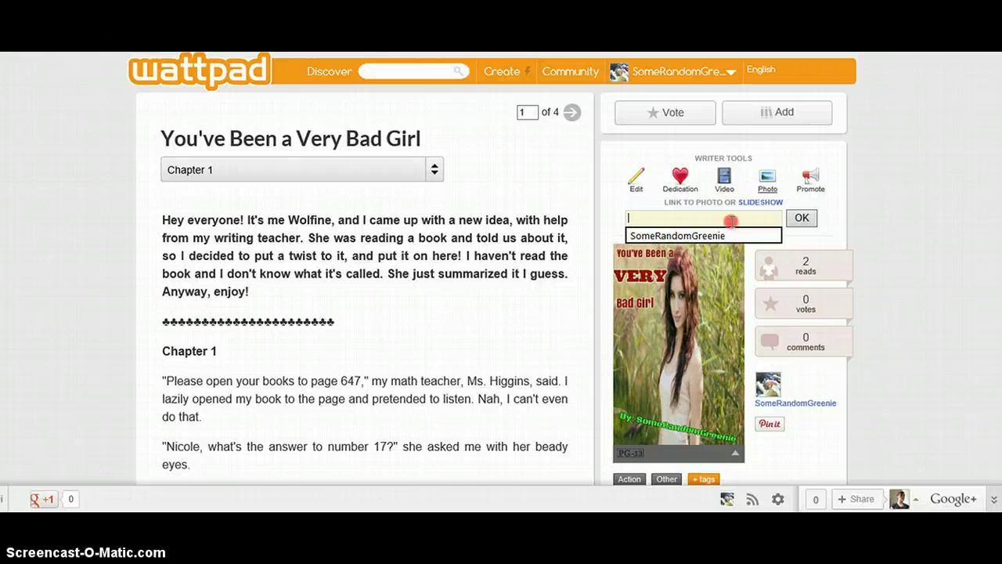
{"action": "right_click", "coordinate": [731, 220]}
{"action": "left_click", "coordinate": [771, 287]}
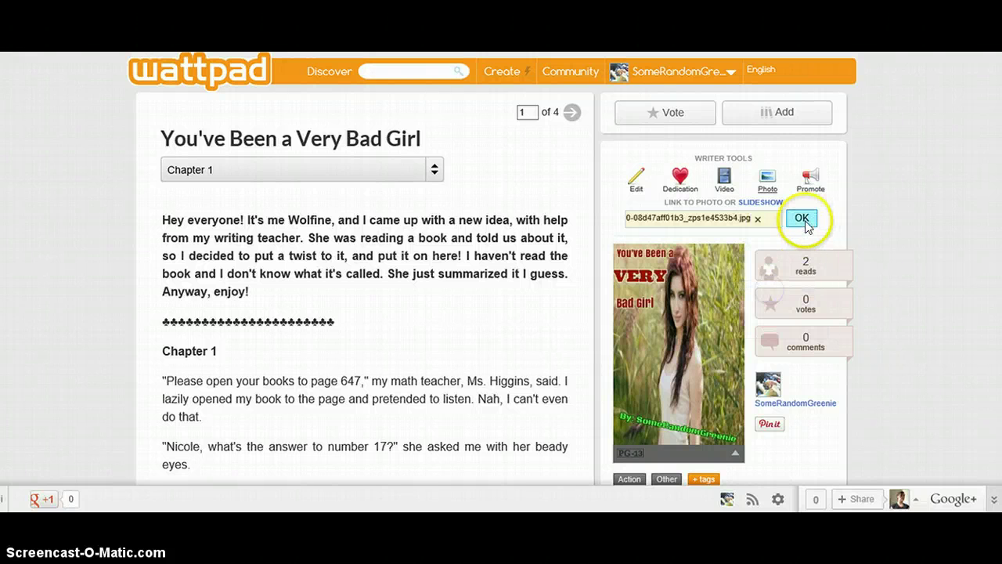
Step: Scroll the story page to check the collage in the multimedia section
{"action": "scroll", "coordinate": [943, 219], "scroll_direction": "down", "scroll_amount": 4}
{"action": "scroll", "coordinate": [944, 219], "scroll_direction": "down", "scroll_amount": 2}
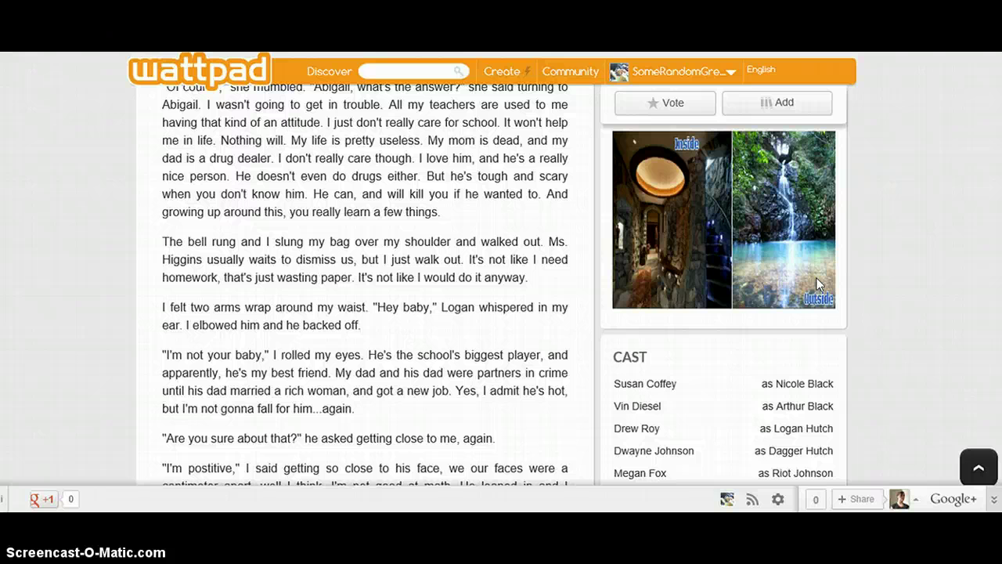
{"action": "left_click_drag", "start_coordinate": [861, 266], "coordinate": [892, 264]}
{"action": "key", "text": "Home"}
{"action": "scroll", "coordinate": [505, 290], "scroll_direction": "down", "scroll_amount": 5}
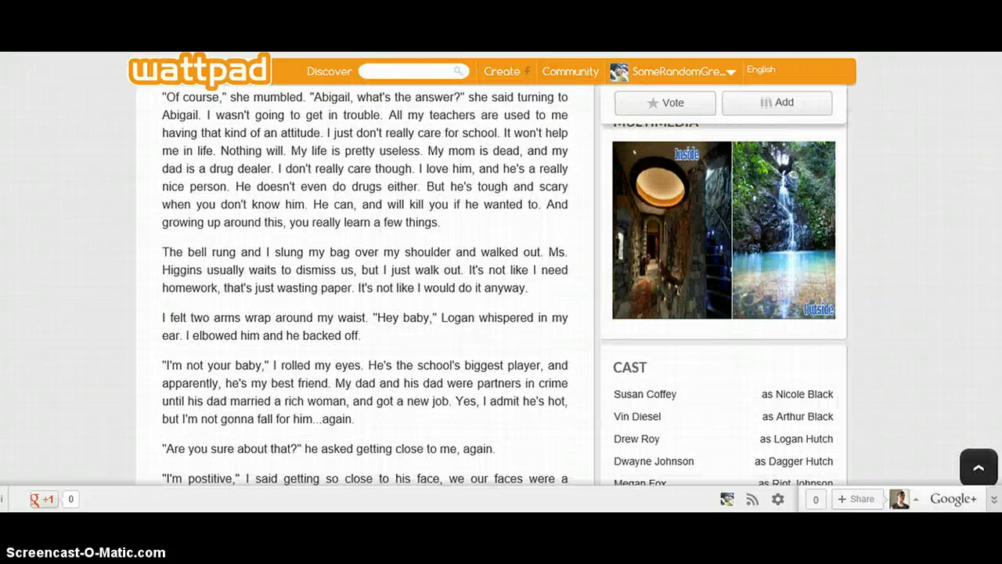
{"action": "scroll", "coordinate": [505, 290], "scroll_direction": "up", "scroll_amount": 1}
{"action": "scroll", "coordinate": [505, 290], "scroll_direction": "up", "scroll_amount": 1}
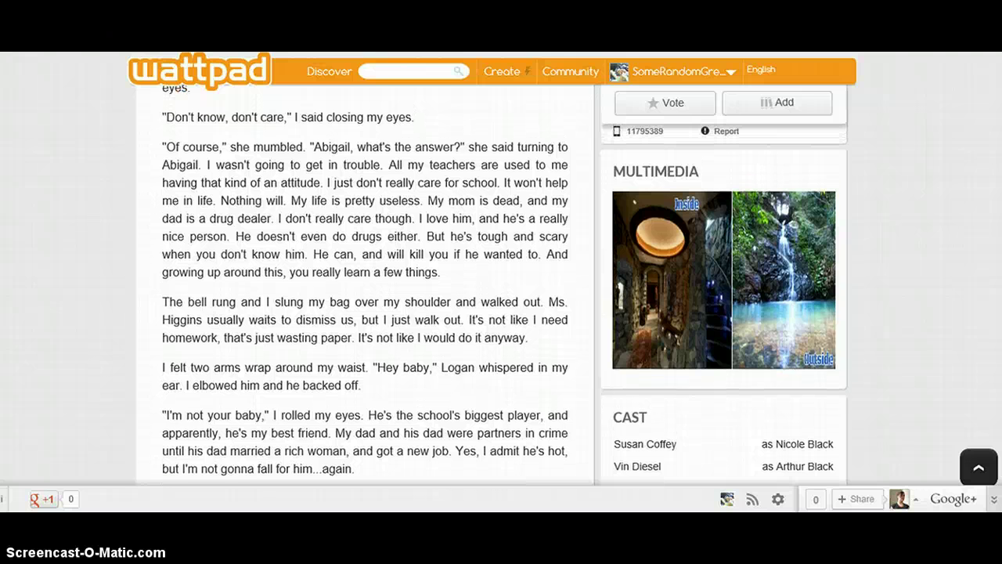
{"action": "scroll", "coordinate": [505, 290], "scroll_direction": "down", "scroll_amount": 1}
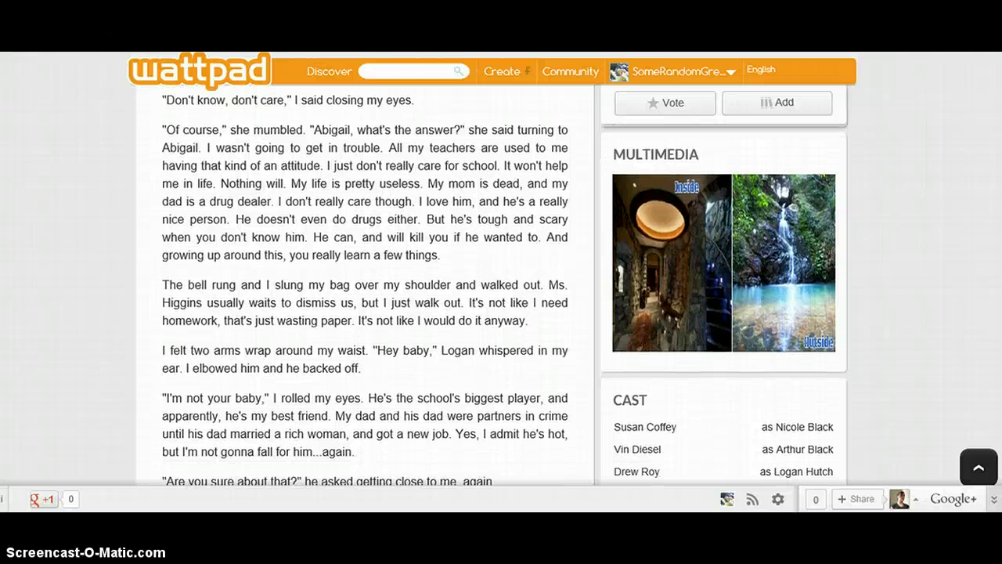